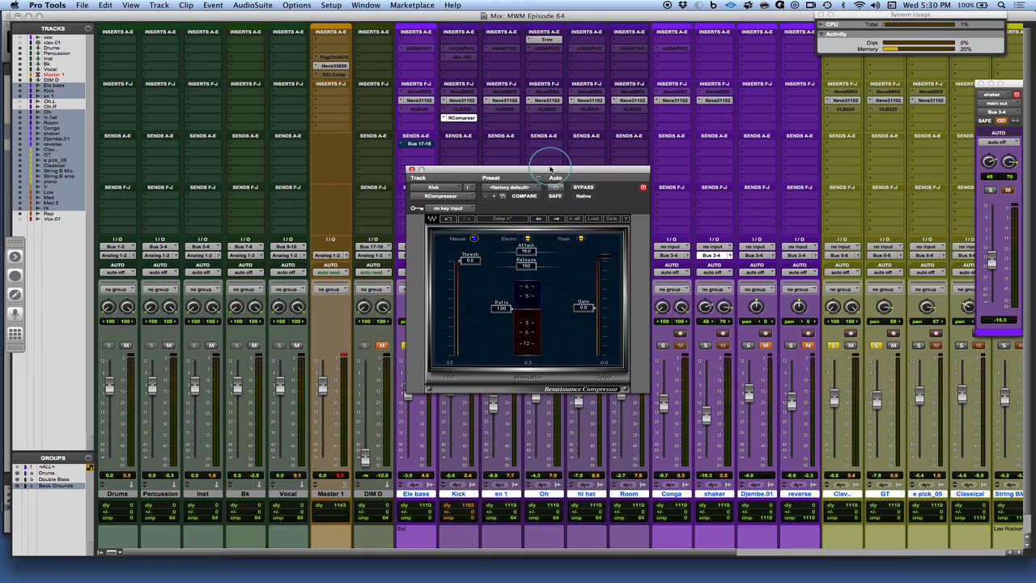
# Set the Kick track's Renaissance Compressor attack to 2.50 and its ratio to 1.28
pyautogui.moveTo(551, 168); pyautogui.dragTo(544, 138)
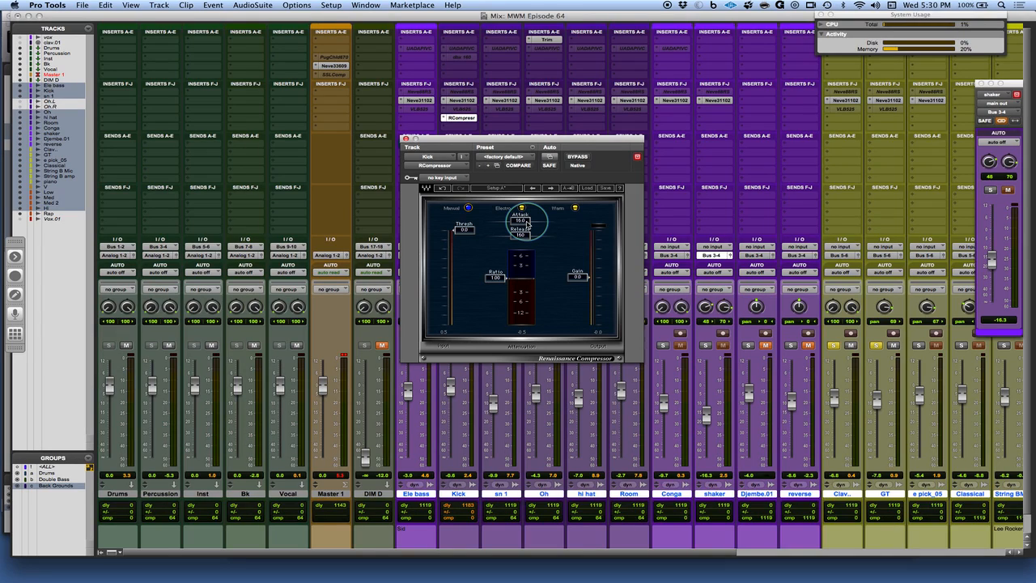
pyautogui.moveTo(527, 224)
pyautogui.mouseDown()
pyautogui.moveTo(476, 216)
pyautogui.moveTo(560, 233)
pyautogui.moveTo(507, 227)
pyautogui.mouseUp()
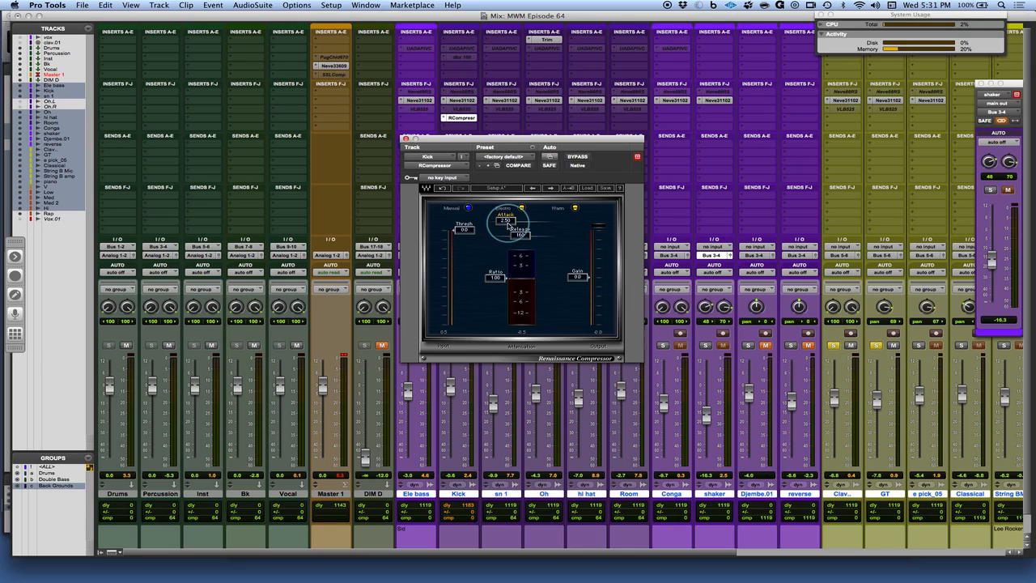
pyautogui.moveTo(497, 278); pyautogui.dragTo(503, 282)
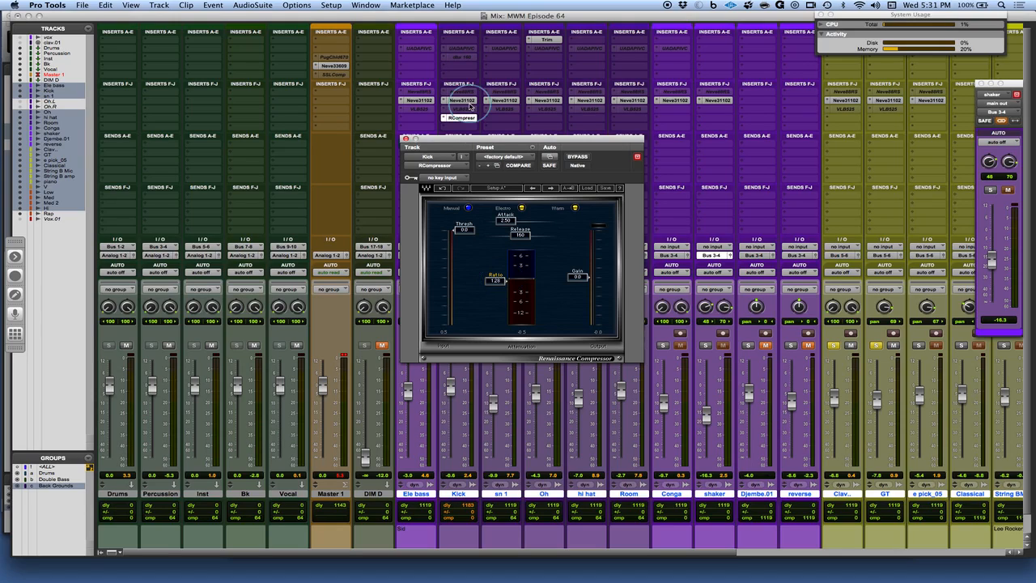
# Solo the Kick track
pyautogui.moveTo(487, 139); pyautogui.dragTo(653, 138)
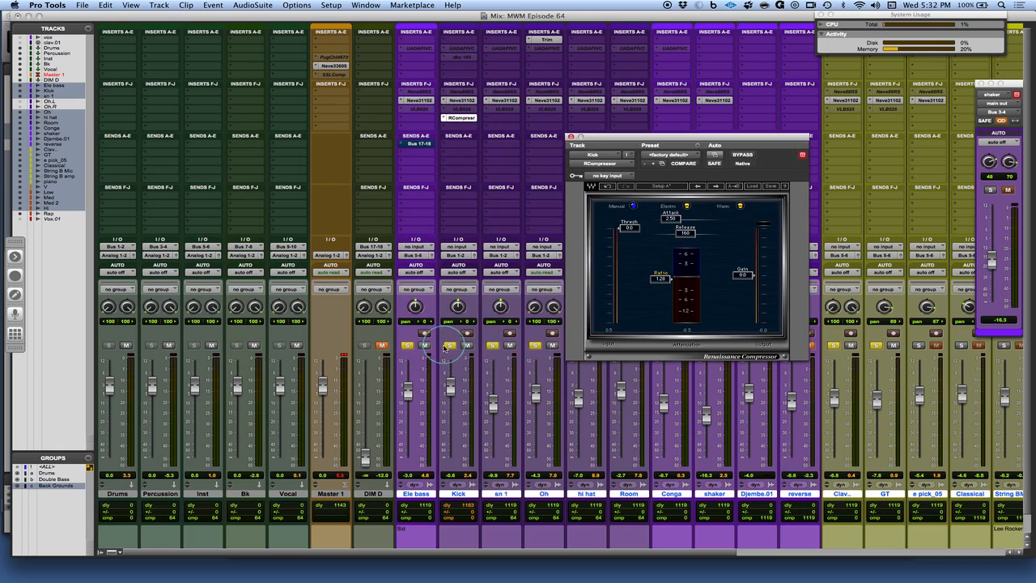
pyautogui.click(448, 348)
pyautogui.click(448, 349)
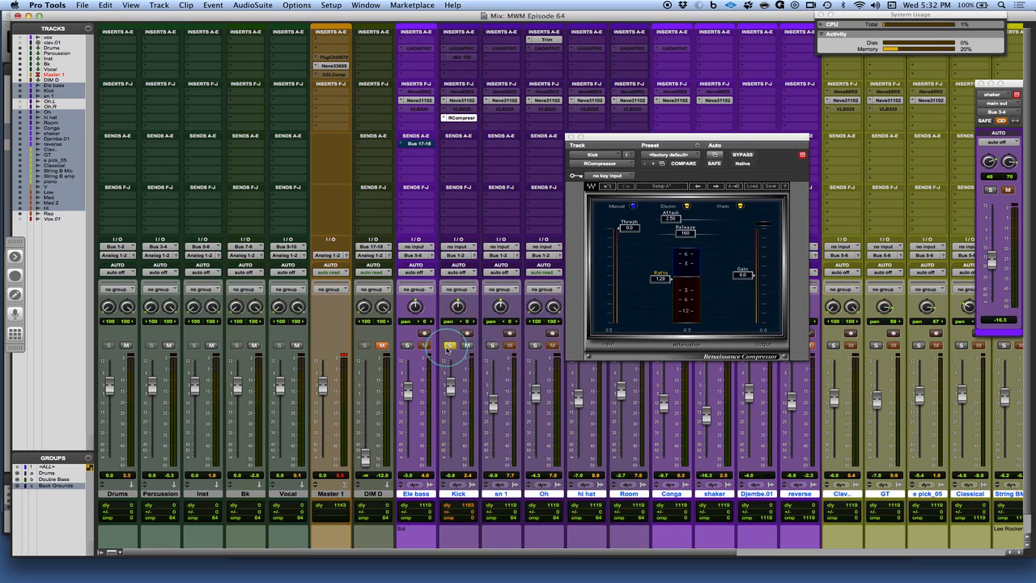
# Solo the Oh track and copy the Kick's RCompressor insert onto the Oh track
pyautogui.click(535, 347)
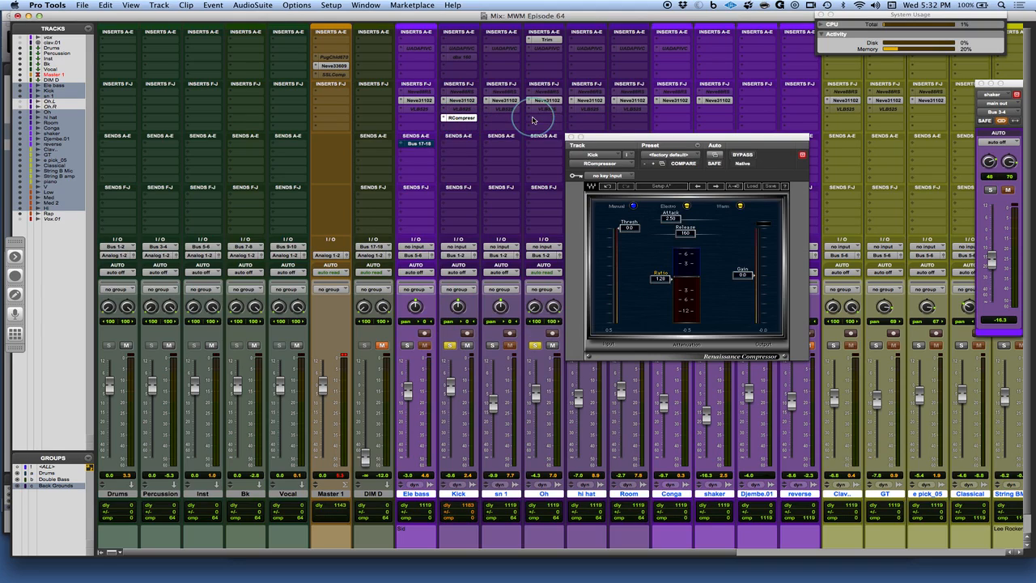
pyautogui.moveTo(533, 120); pyautogui.dragTo(543, 119)
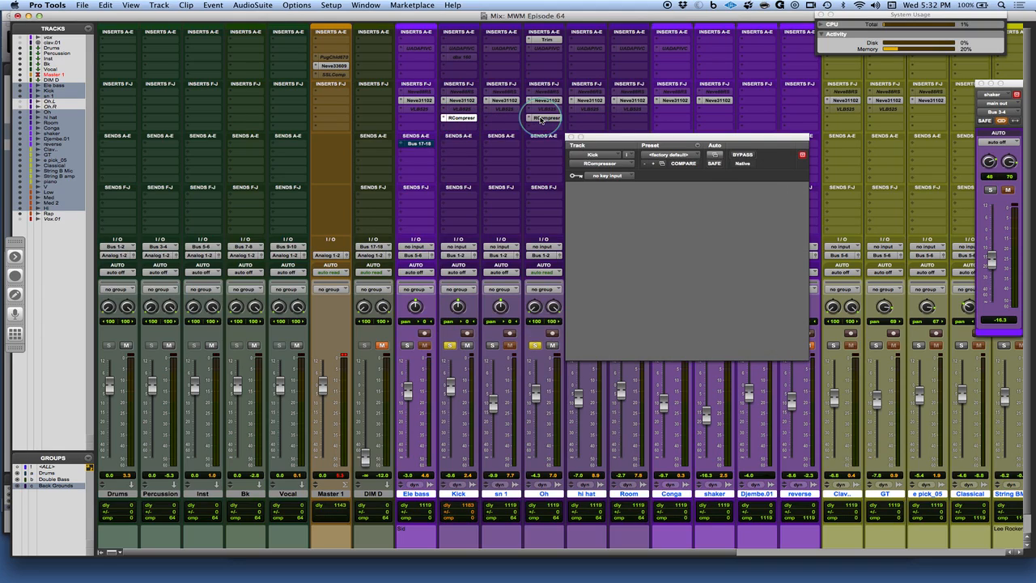
# Unsolo the Kick track and, during playback, lower the Oh compressor's threshold to -12.9
pyautogui.click(451, 345)
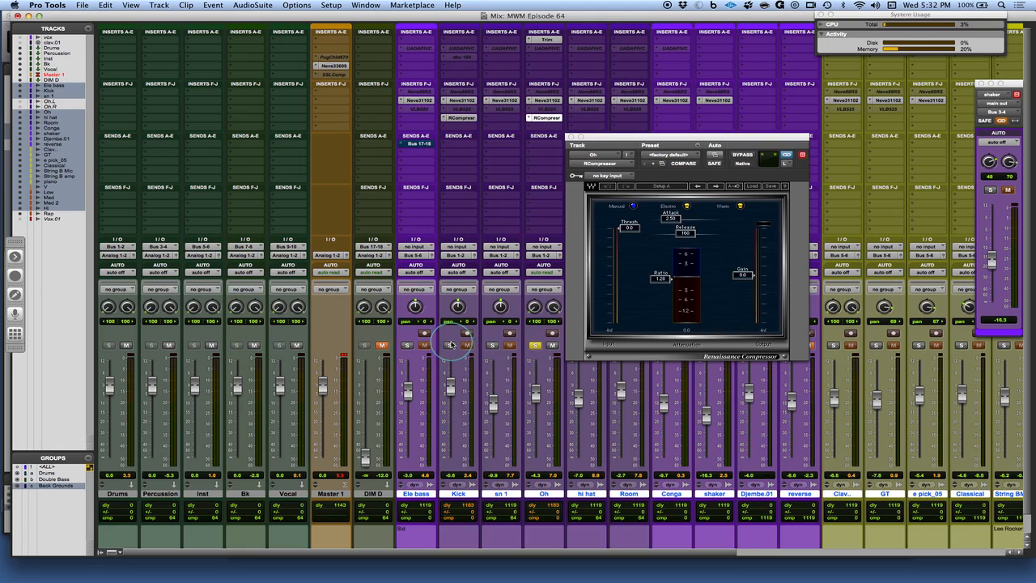
pyautogui.press('space')
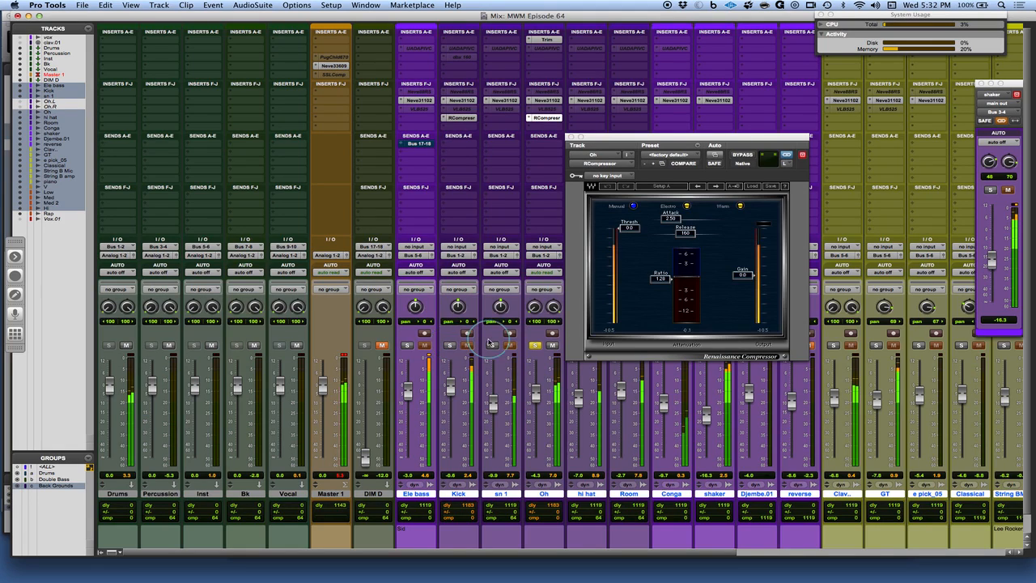
pyautogui.moveTo(629, 229); pyautogui.dragTo(628, 249)
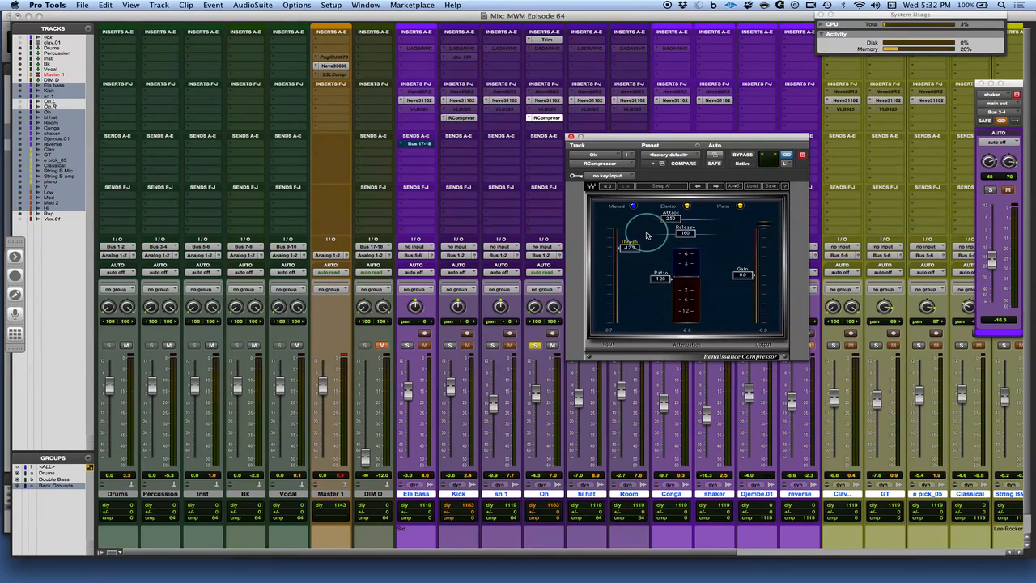
# Switch to the Edit window, keeping the Oh compressor window open
pyautogui.press('super+equal')
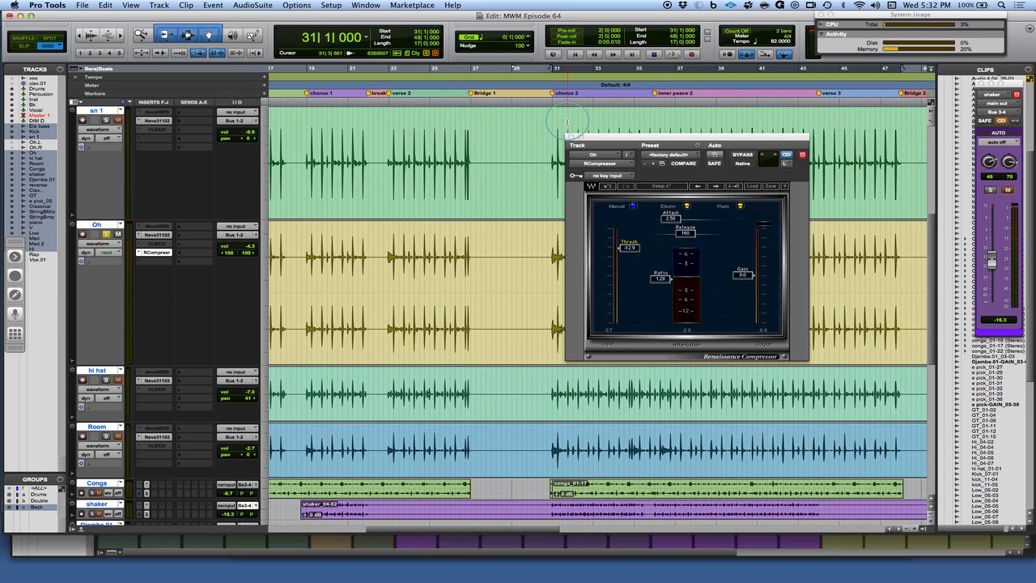
pyautogui.moveTo(615, 139); pyautogui.dragTo(577, 309)
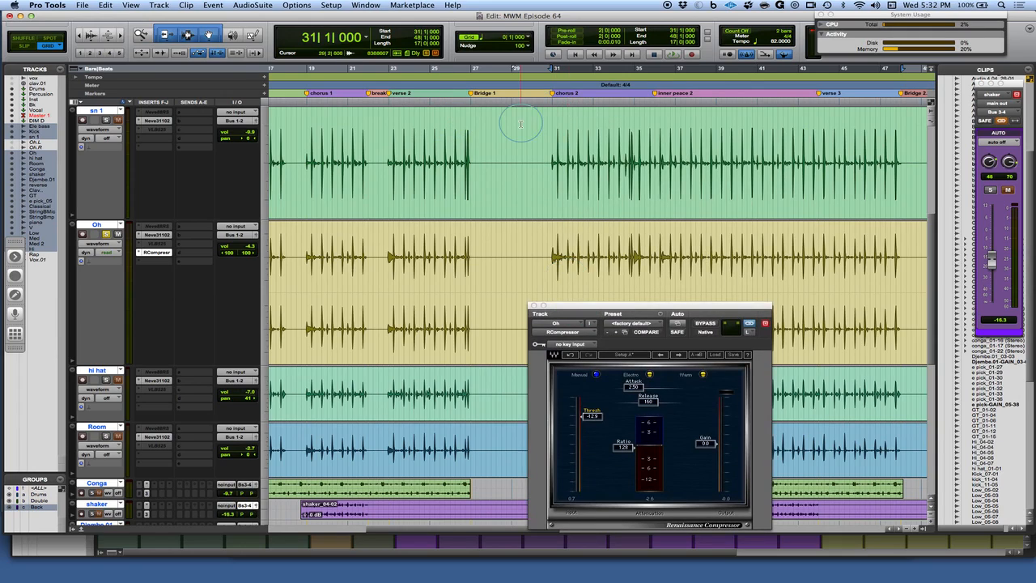
# Place the edit cursor at bar 31 on the sn 1 track
pyautogui.click(555, 118)
pyautogui.moveTo(555, 118); pyautogui.dragTo(557, 117)
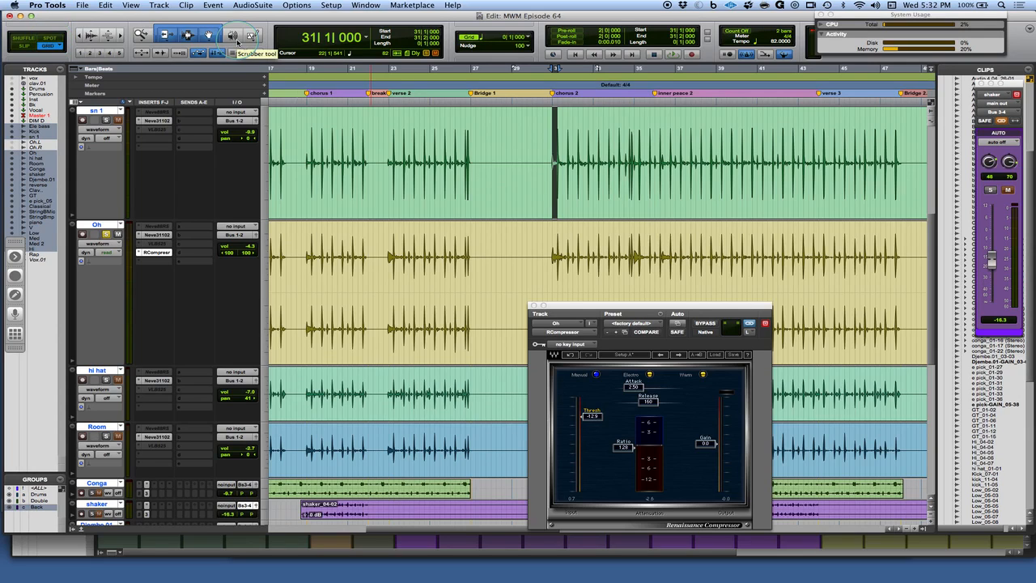
pyautogui.hscroll(-5, 299, 119)
pyautogui.scroll(1, 299, 119)
pyautogui.hscroll(5, 300, 119)
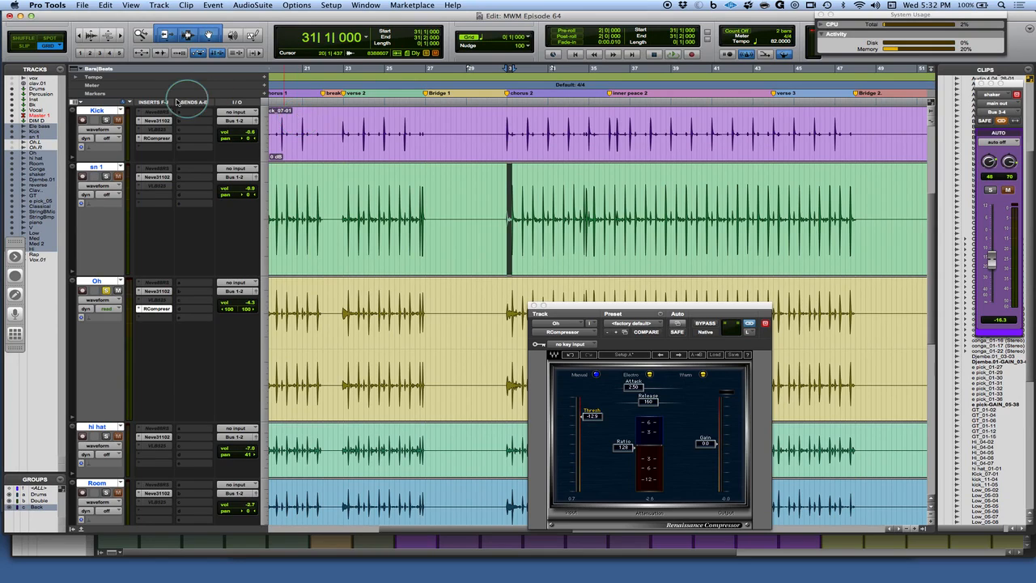
# Switch the main counter to Min:Secs and back to Bars|Beats
pyautogui.click(365, 37)
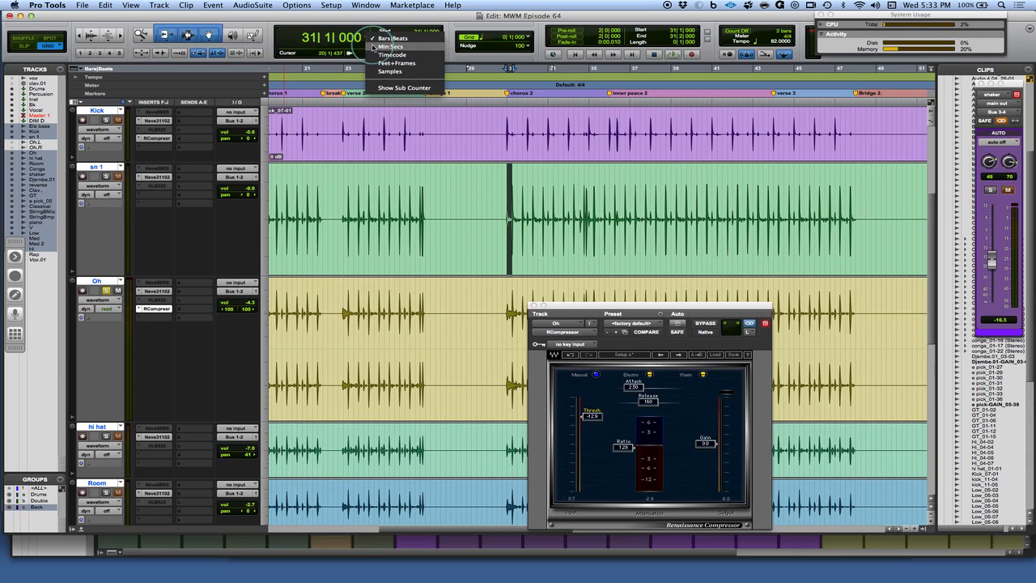
pyautogui.click(374, 47)
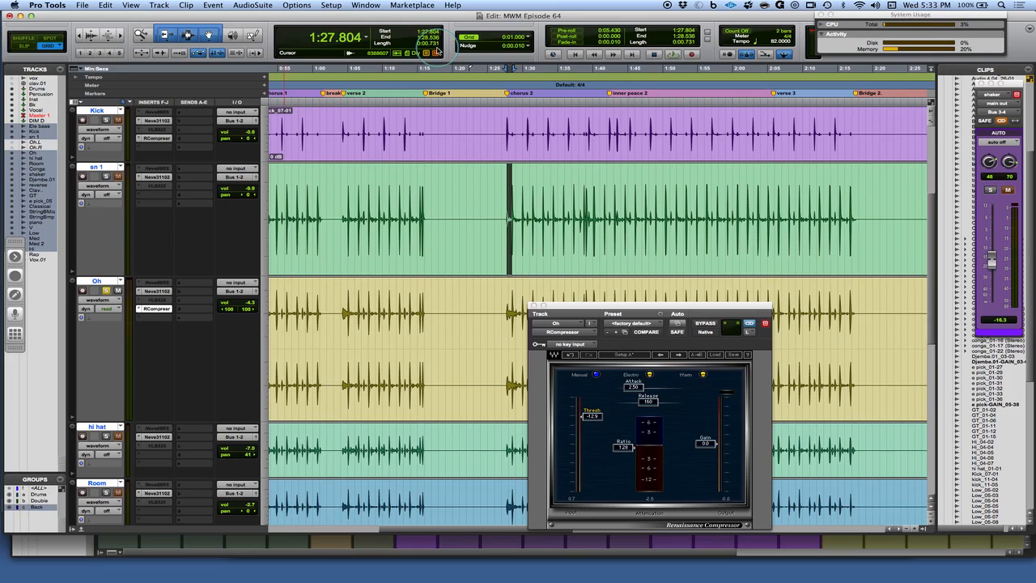
pyautogui.click(367, 37)
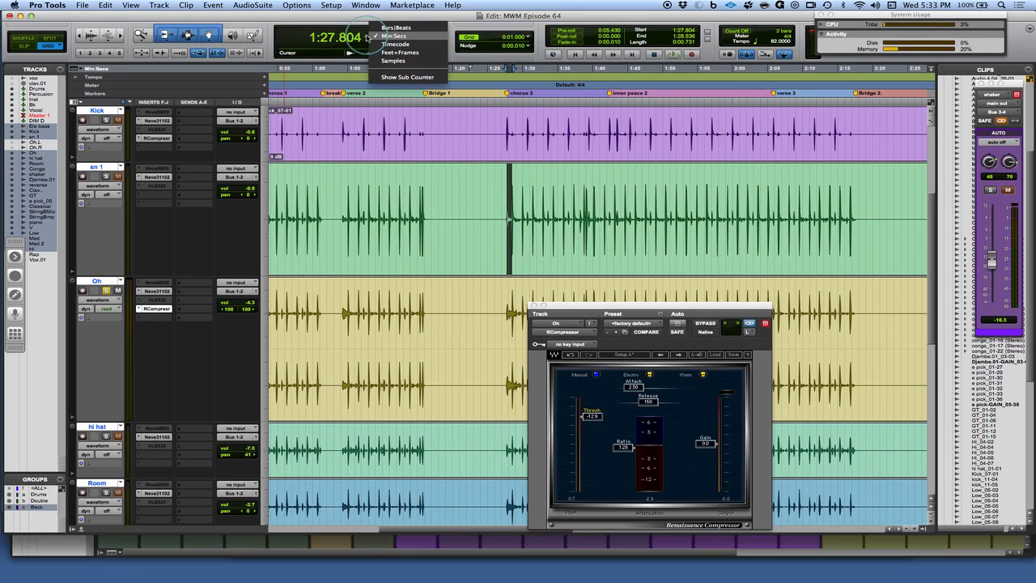
pyautogui.click(324, 29)
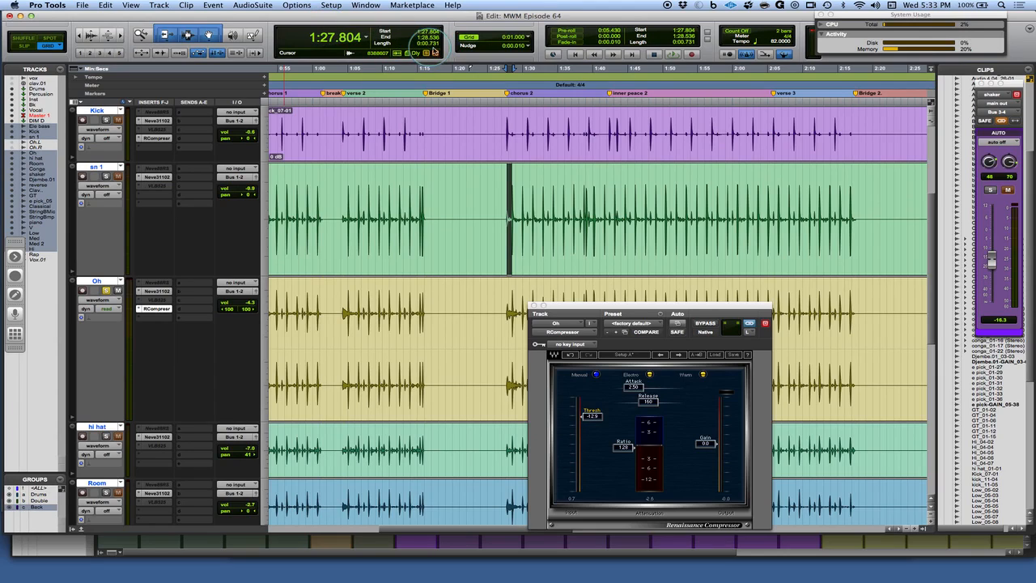
pyautogui.click(367, 37)
pyautogui.click(387, 28)
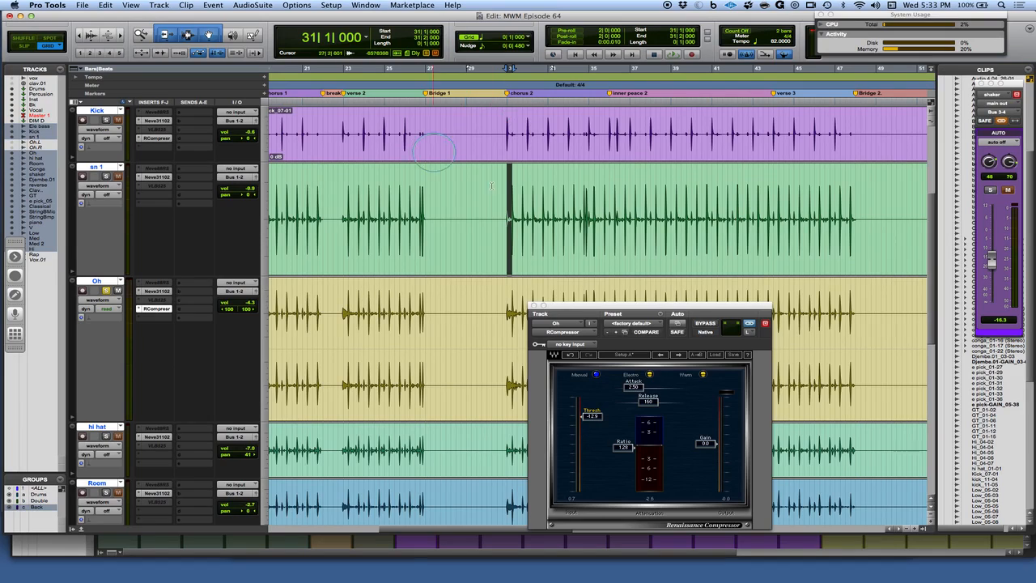
# Nudge the compressor release to 182 and start playback from bar 31
pyautogui.click(648, 401)
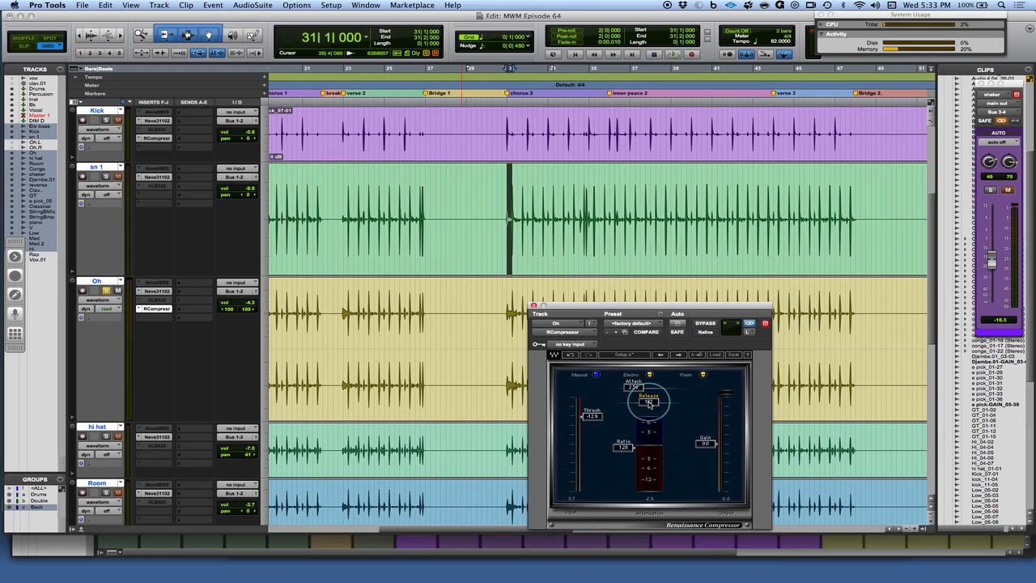
pyautogui.click(509, 196)
pyautogui.press('space')
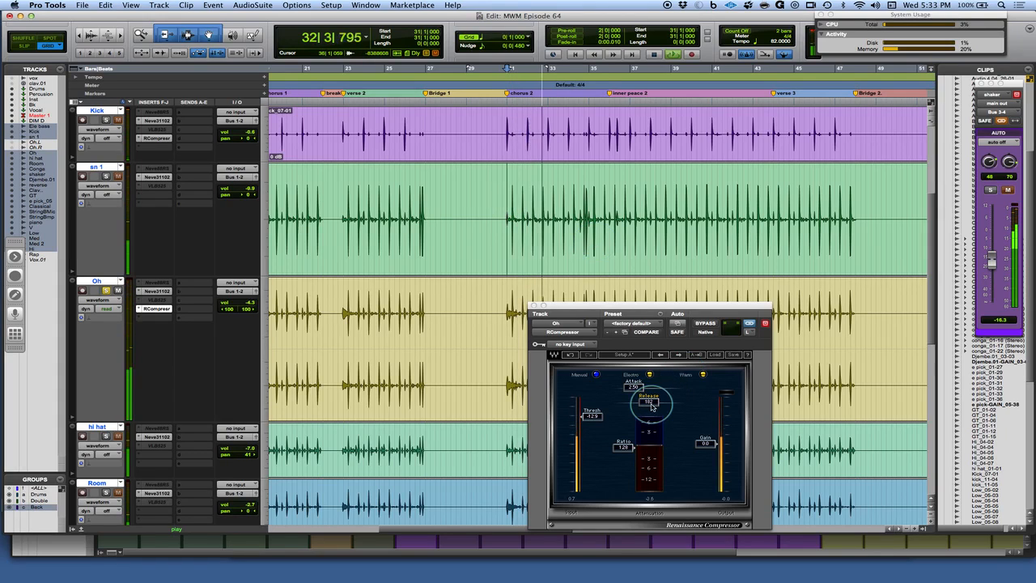
# Lower the compressor threshold to -20.3 and raise the gain to 2.8
pyautogui.click(597, 423)
pyautogui.moveTo(592, 418); pyautogui.dragTo(592, 451)
pyautogui.moveTo(711, 443); pyautogui.dragTo(707, 435)
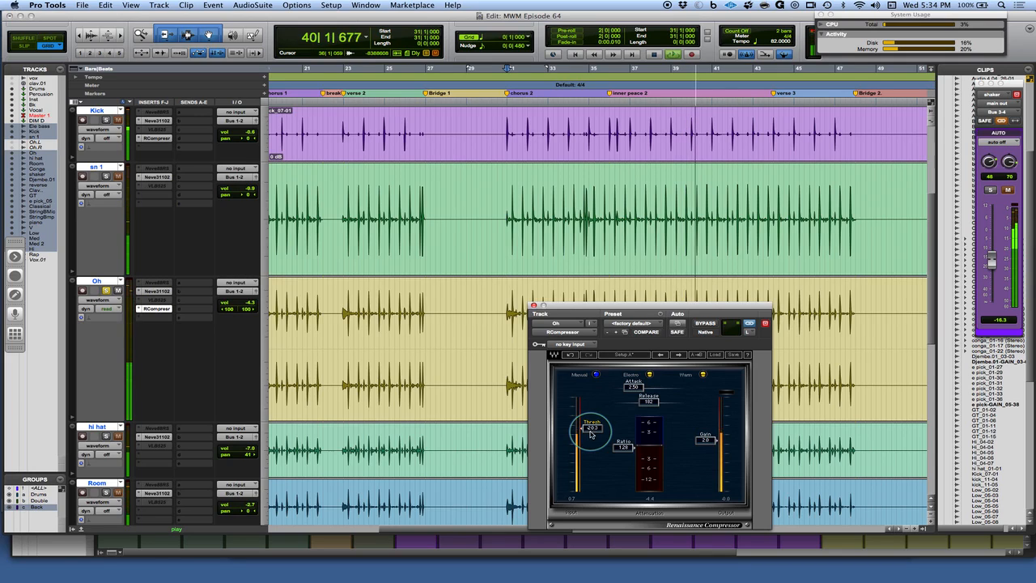
# Set the compressor release to 365
pyautogui.click(647, 401)
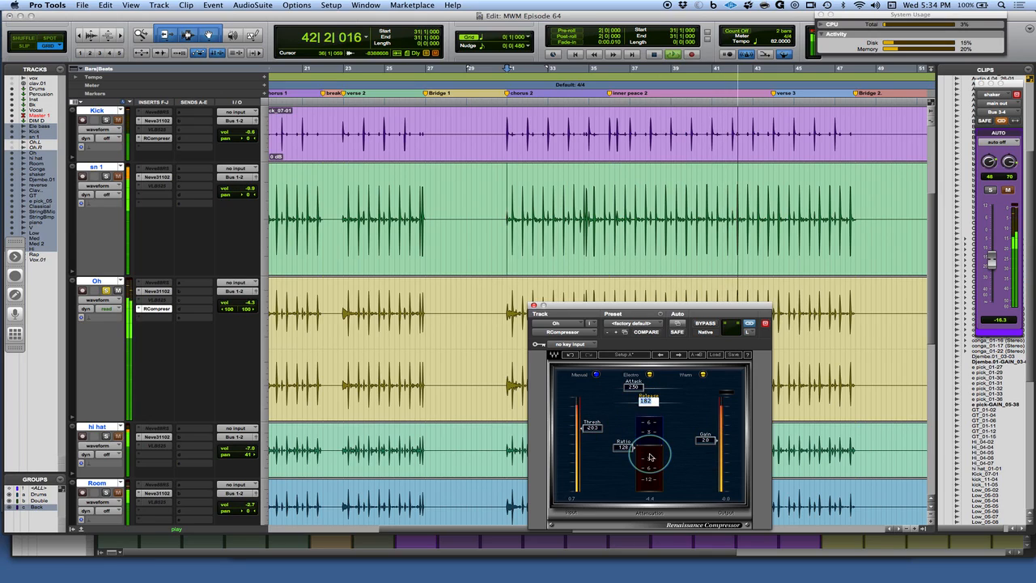
pyautogui.write('65')
pyautogui.press('Return')
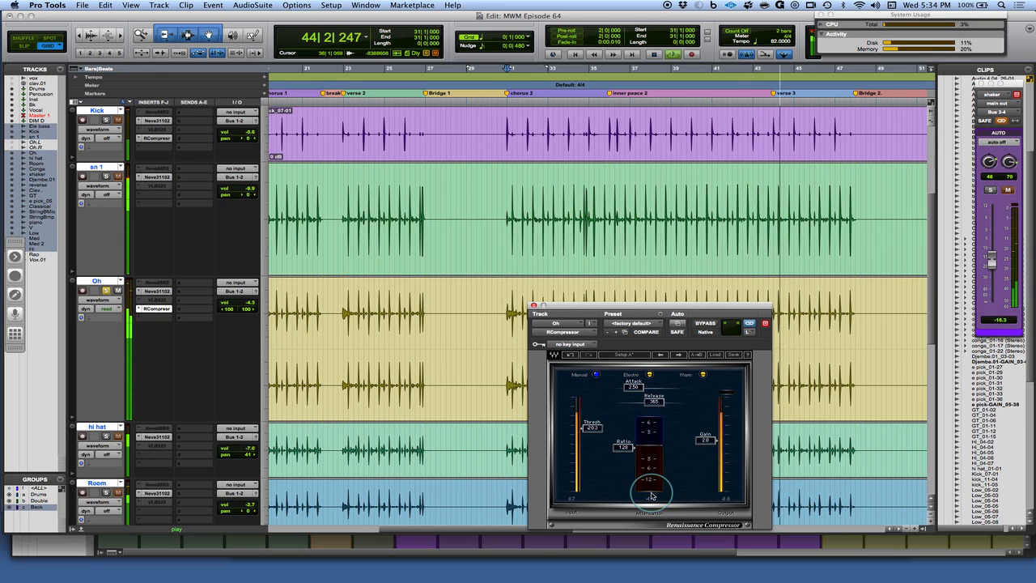
# Undo and redo the release change in the compressor to compare
pyautogui.click(651, 401)
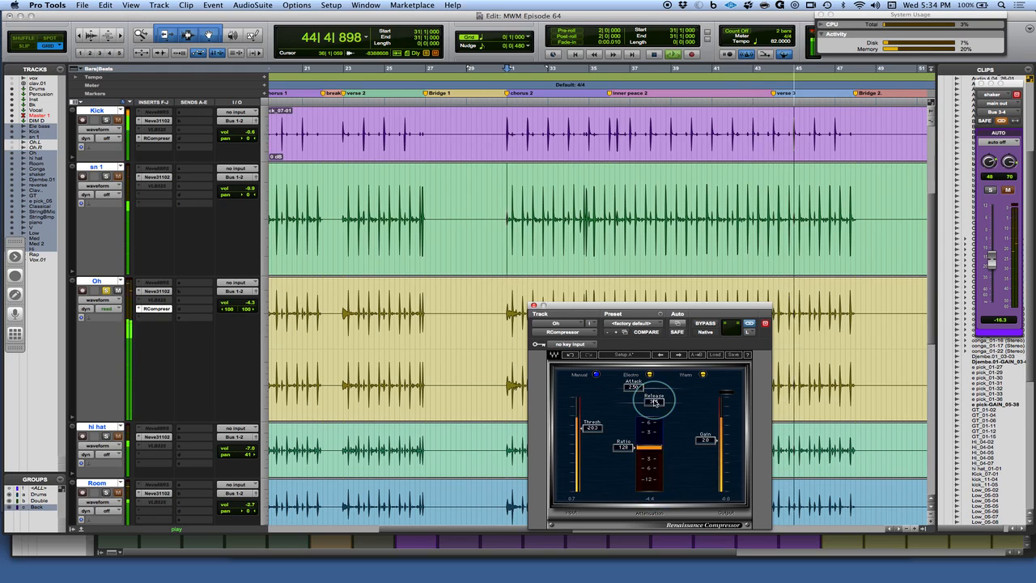
pyautogui.click(621, 406)
pyautogui.click(570, 356)
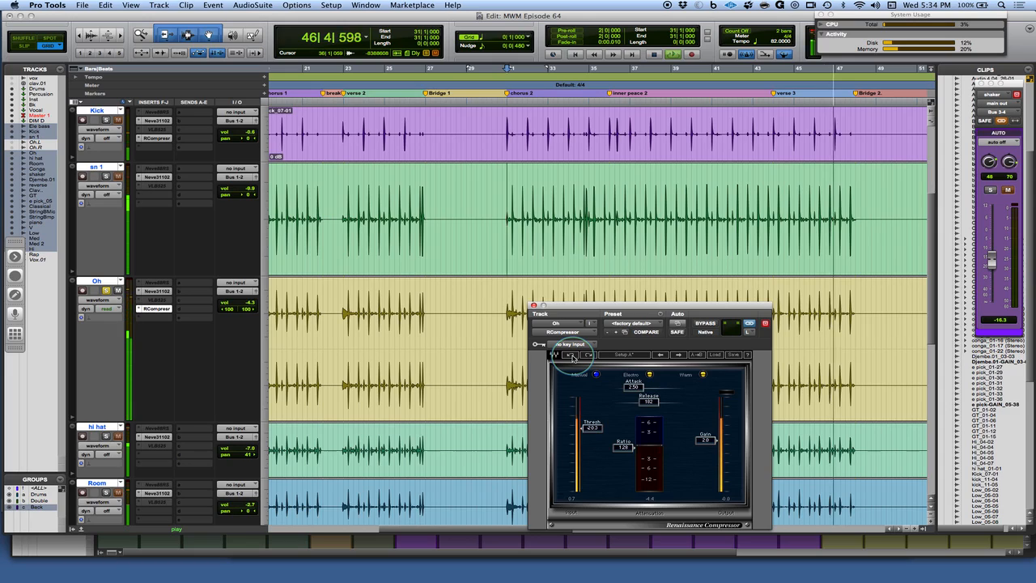
pyautogui.click(589, 357)
# Restart playback and raise the compressor threshold to -19.4
pyautogui.press('space')
pyautogui.press('space')
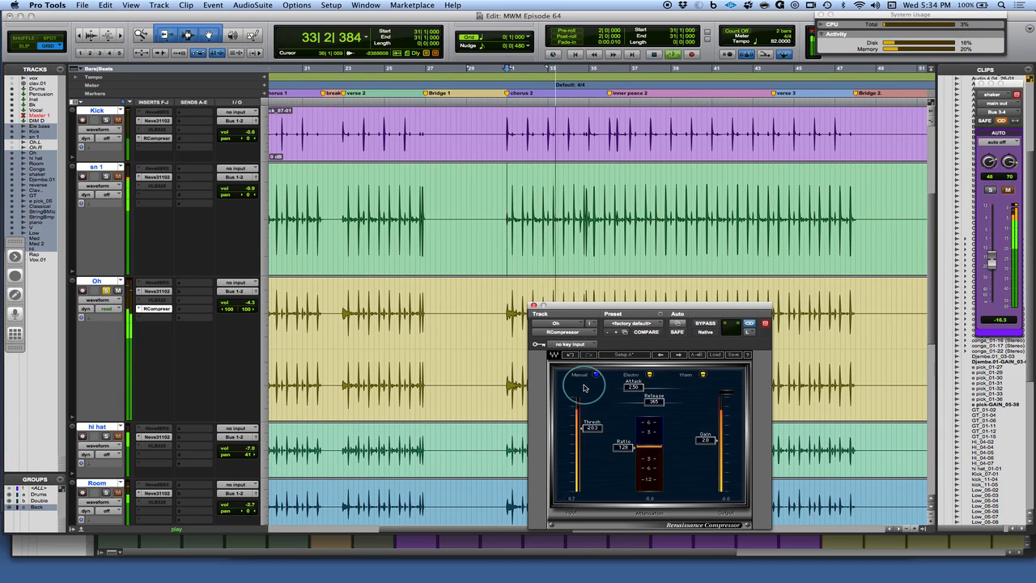
pyautogui.moveTo(706, 442); pyautogui.dragTo(707, 439)
pyautogui.moveTo(594, 427); pyautogui.dragTo(592, 425)
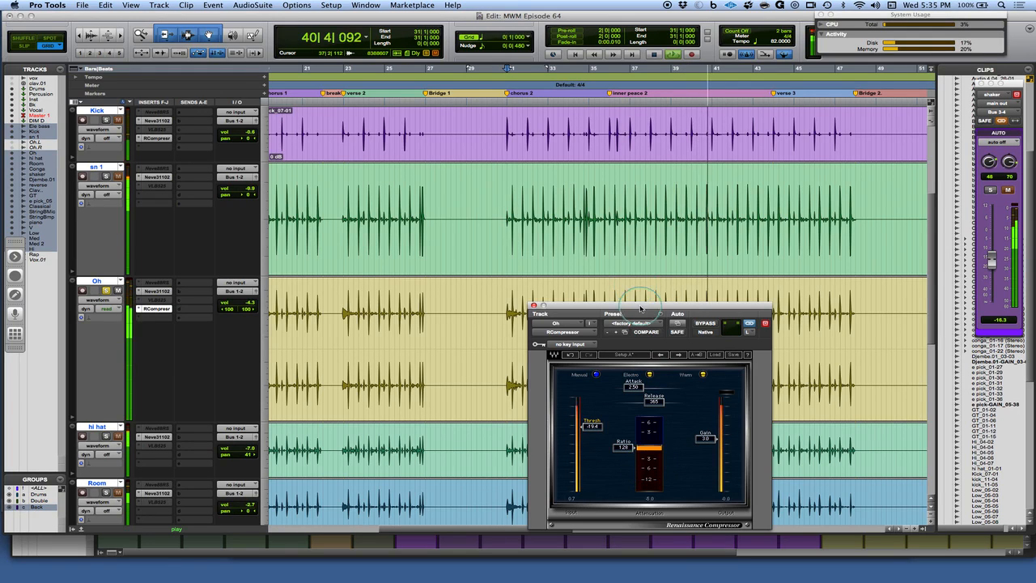
# Toggle the compressor's Electro mode on and back off
pyautogui.click(649, 375)
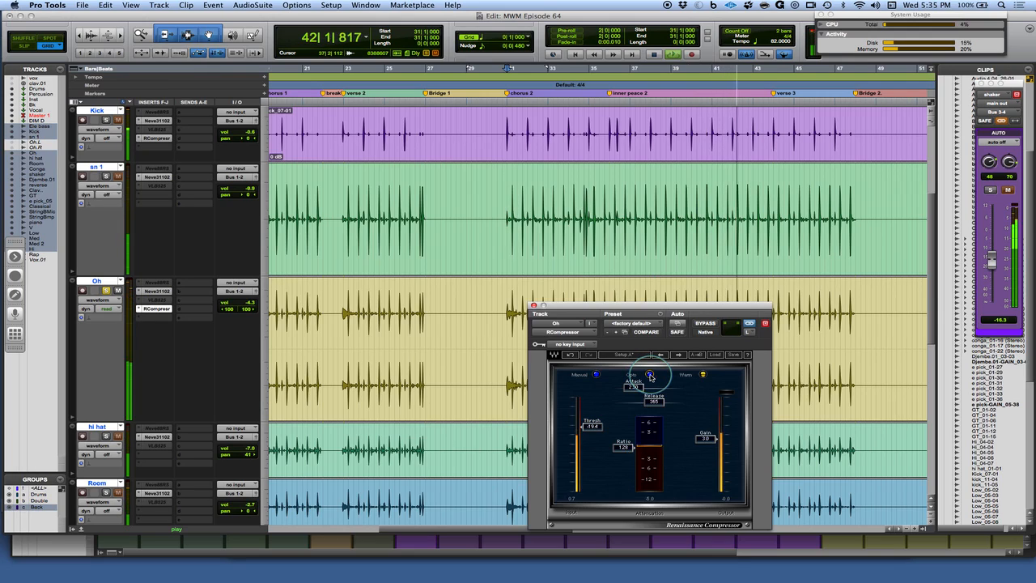
pyautogui.click(650, 376)
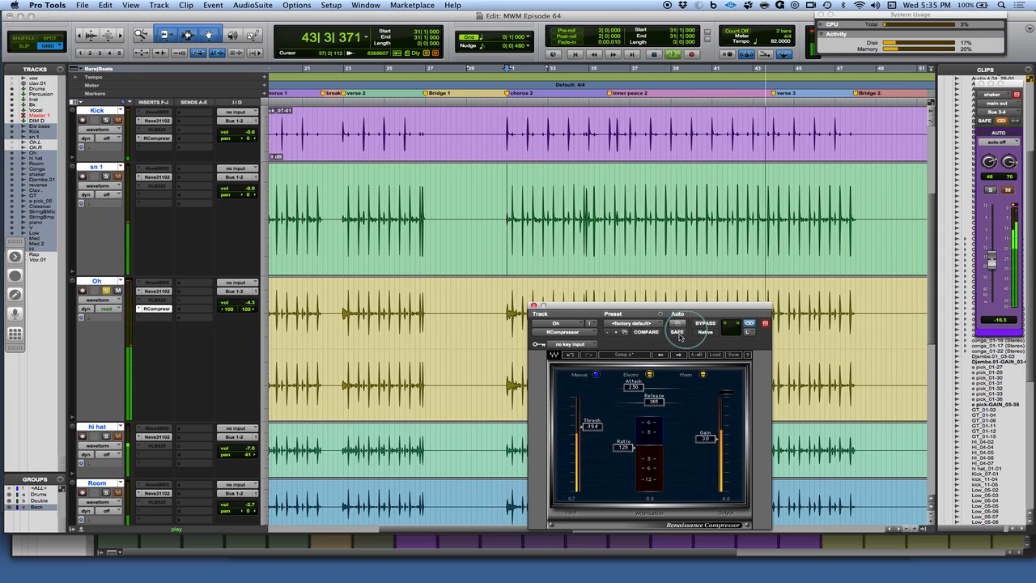
# Bypass and re-enable the compressor to compare, then stop playback
pyautogui.click(705, 324)
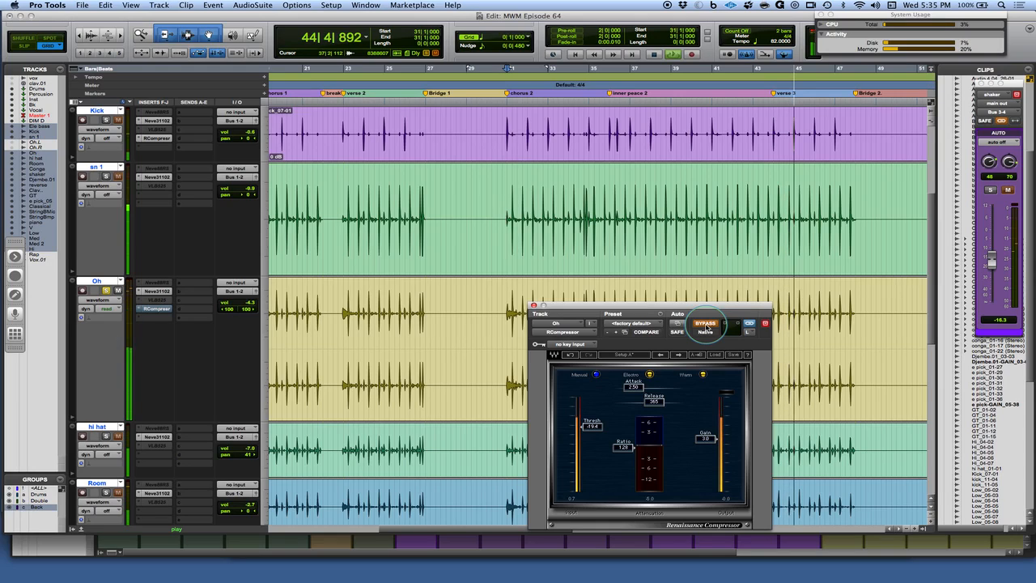
pyautogui.click(705, 325)
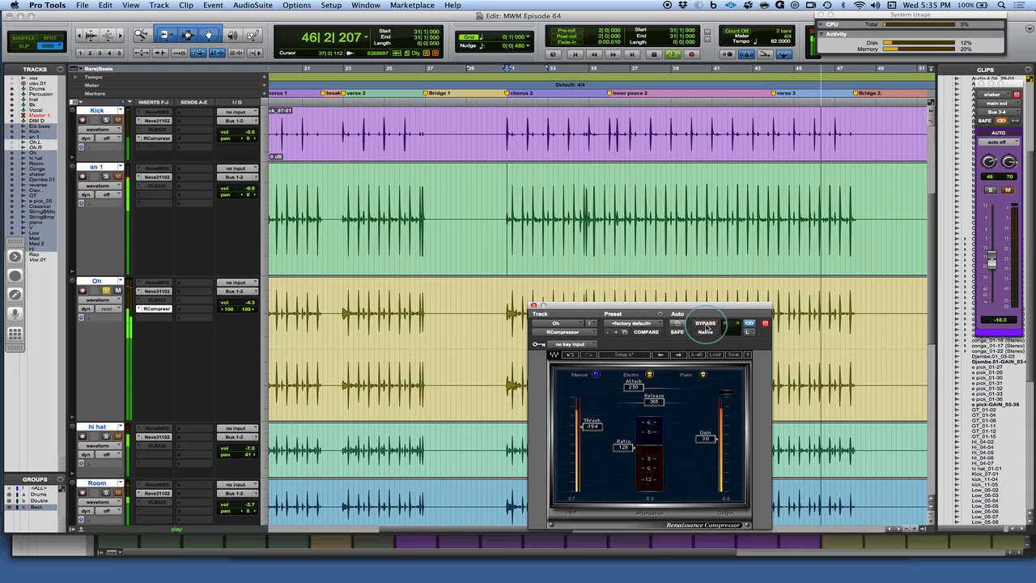
pyautogui.press('space')
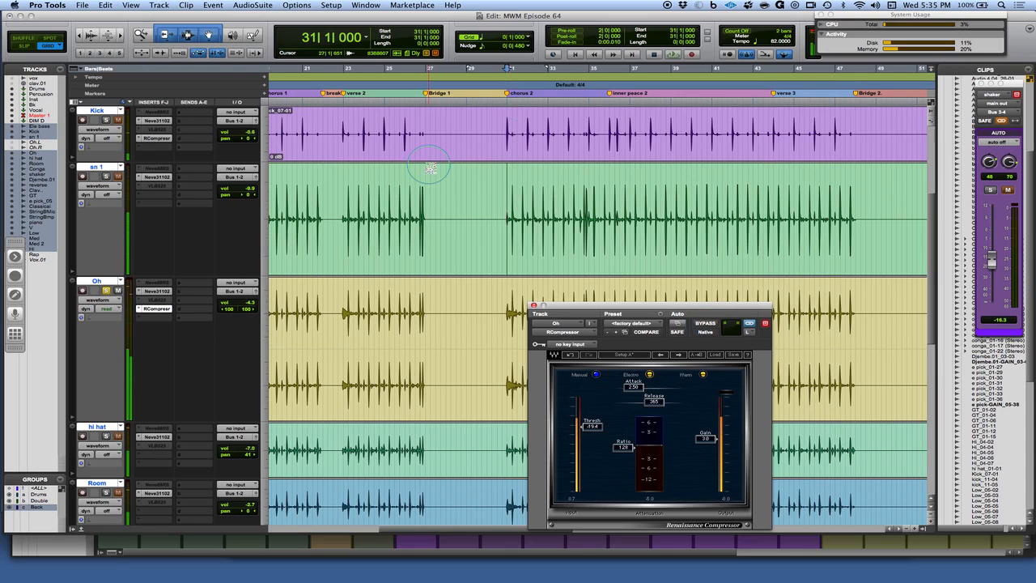
# Start playback from the chorus 2 marker
pyautogui.click(508, 95)
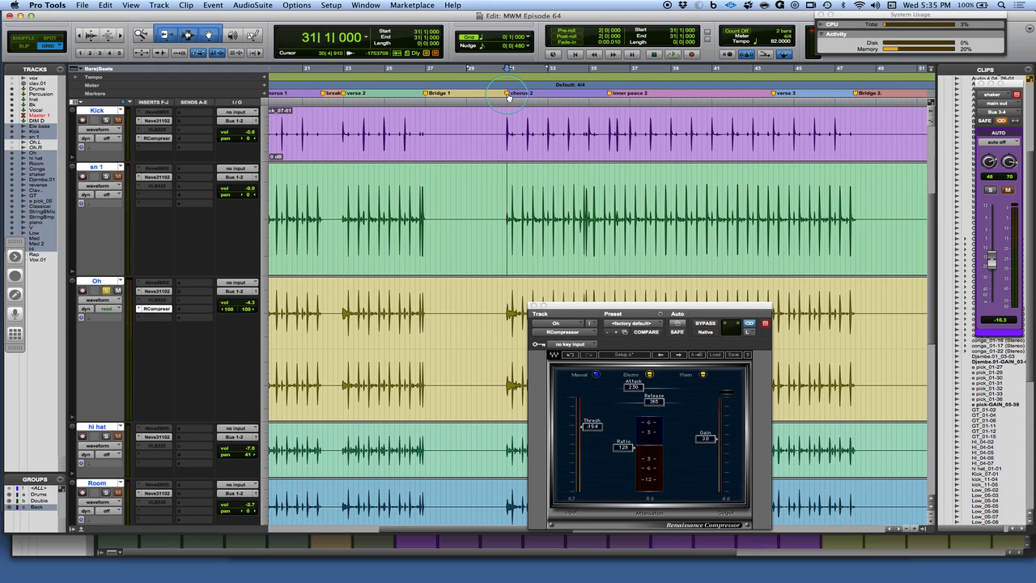
pyautogui.press('space')
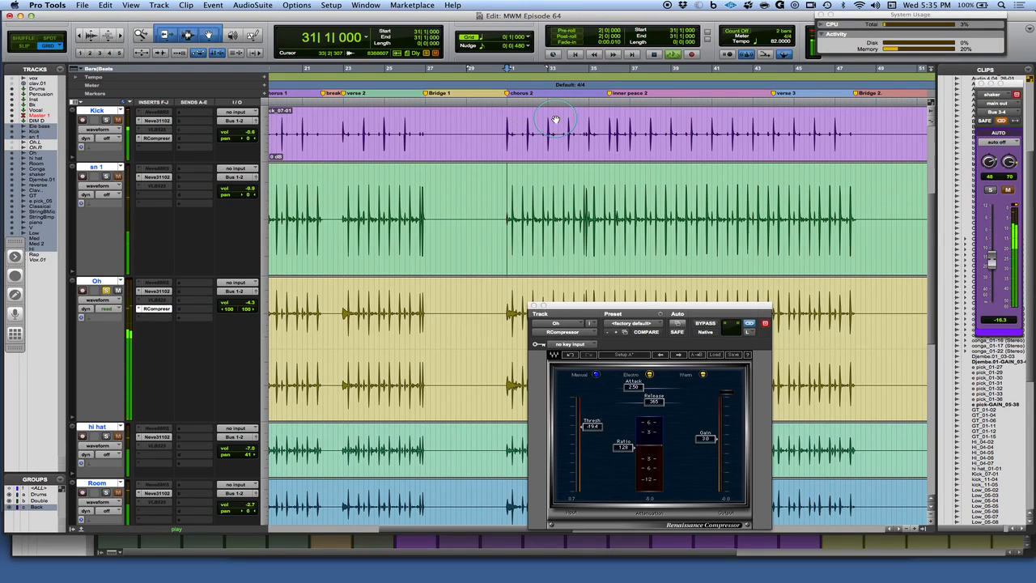
# Bypass the overheads compressor and switch it back on to compare, then stop playback
pyautogui.click(702, 327)
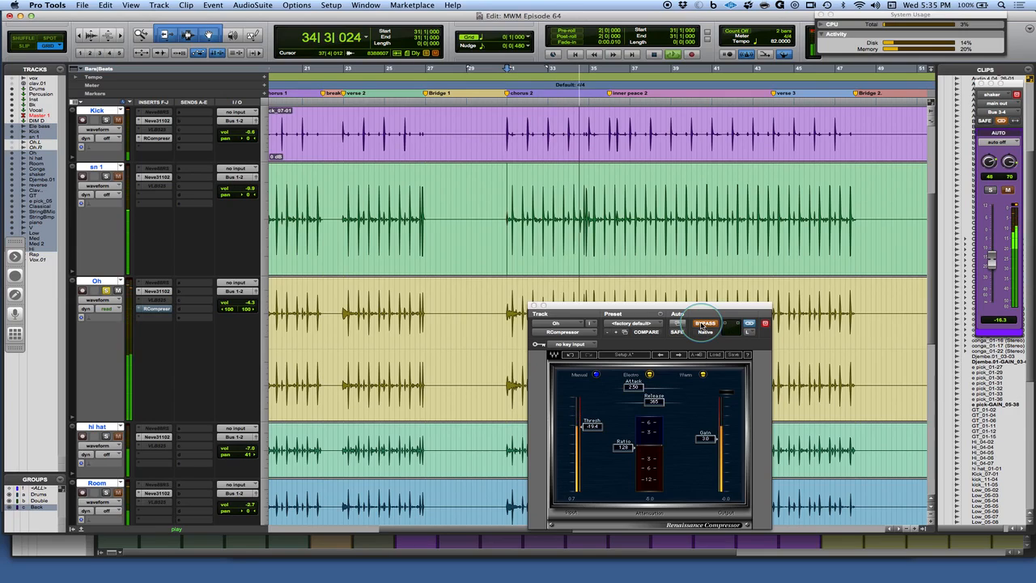
pyautogui.click(702, 327)
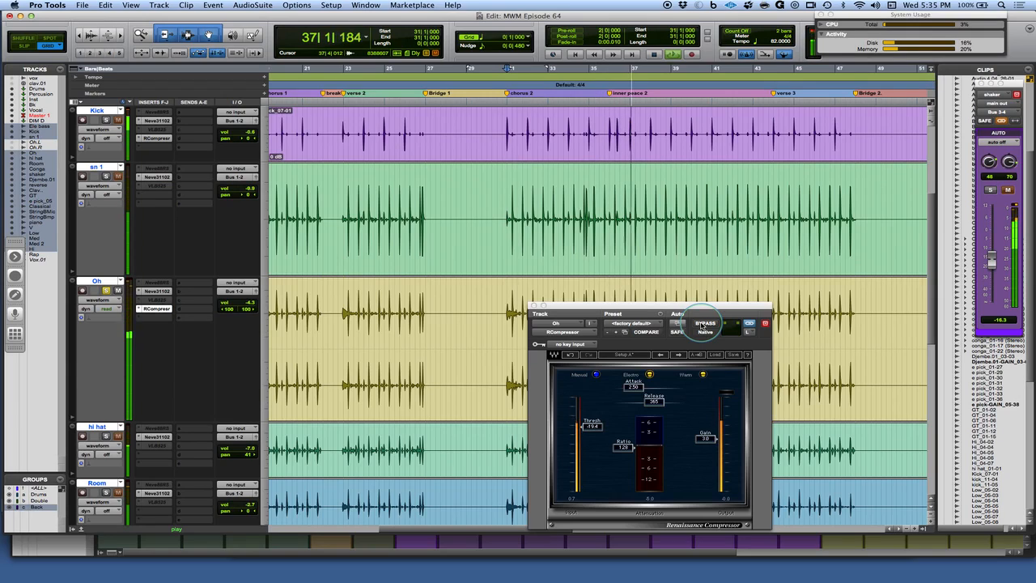
pyautogui.press('space')
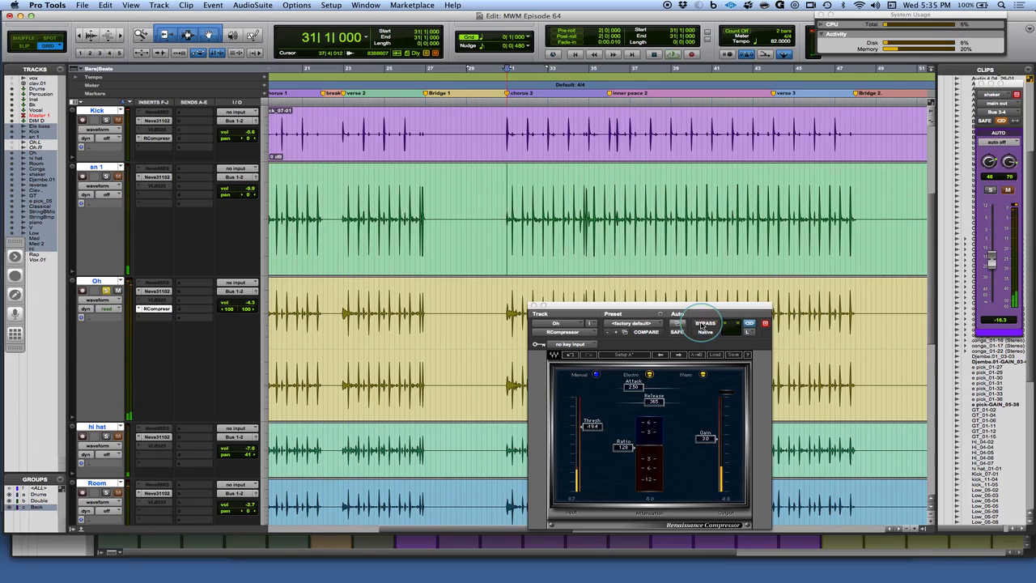
# Copy the Oh compressor's settings and paste them into the Kick track's Renaissance Compressor
pyautogui.press('super+equal')
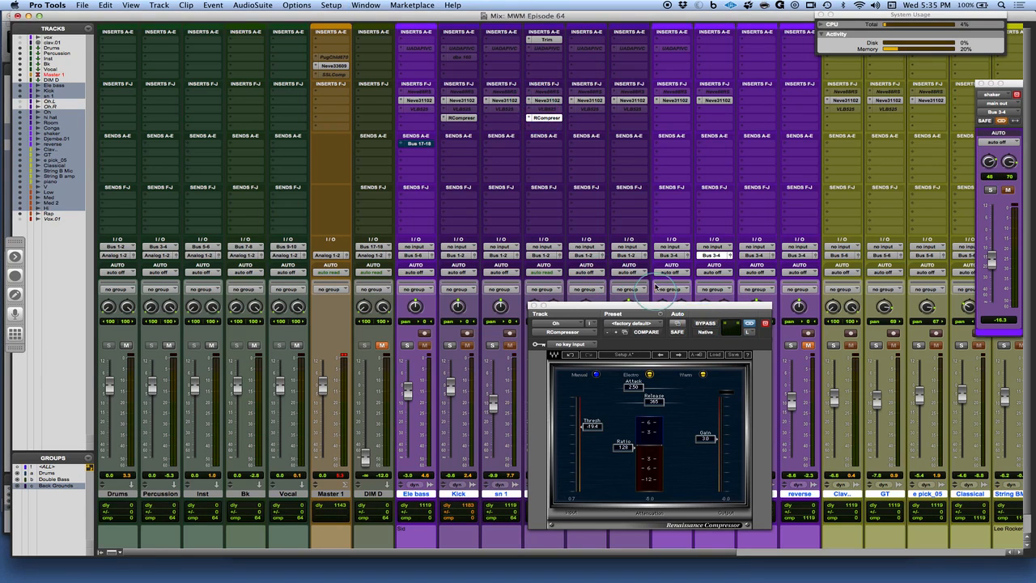
pyautogui.click(661, 314)
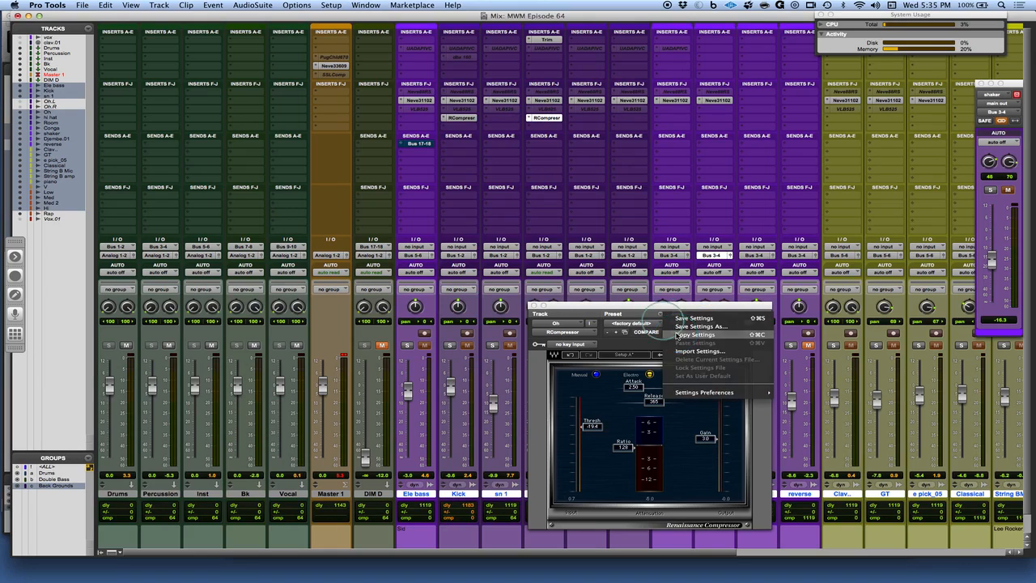
pyautogui.click(676, 335)
pyautogui.click(461, 120)
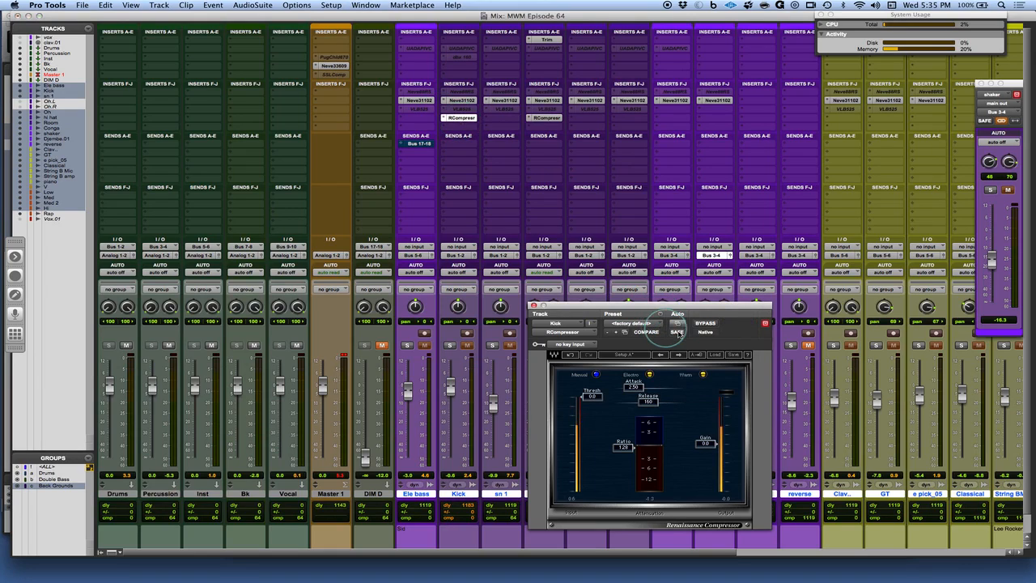
pyautogui.click(661, 315)
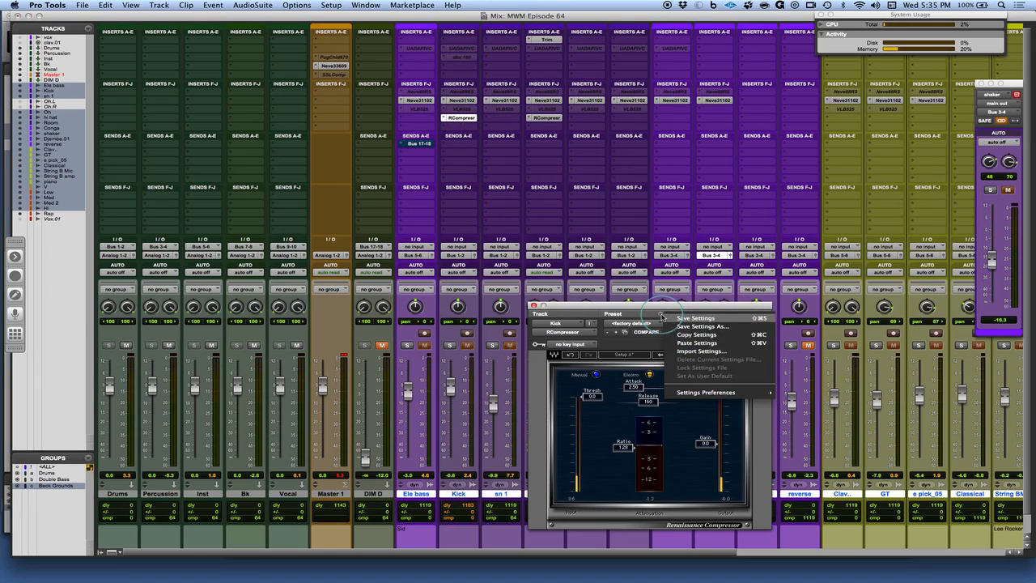
pyautogui.click(689, 343)
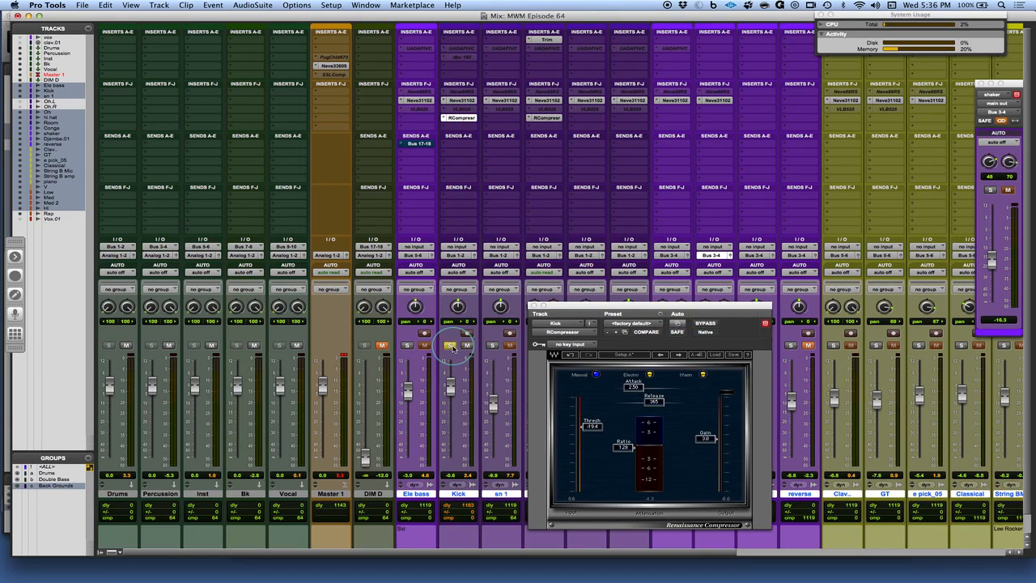
# Start playback and set the Kick compressor's threshold to about -16.3 and its ratio to about 1.15
pyautogui.press('space')
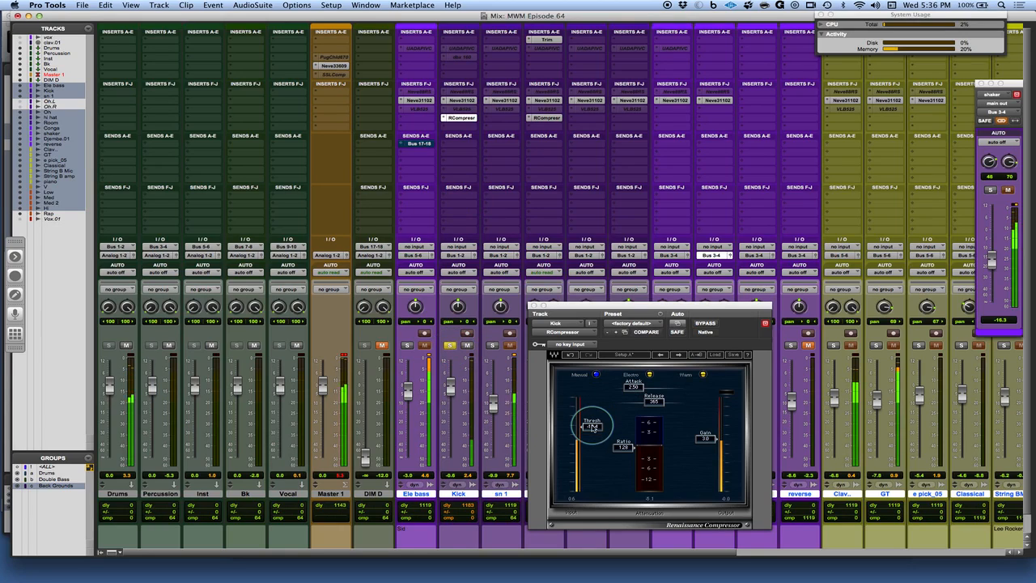
pyautogui.moveTo(592, 425); pyautogui.dragTo(591, 418)
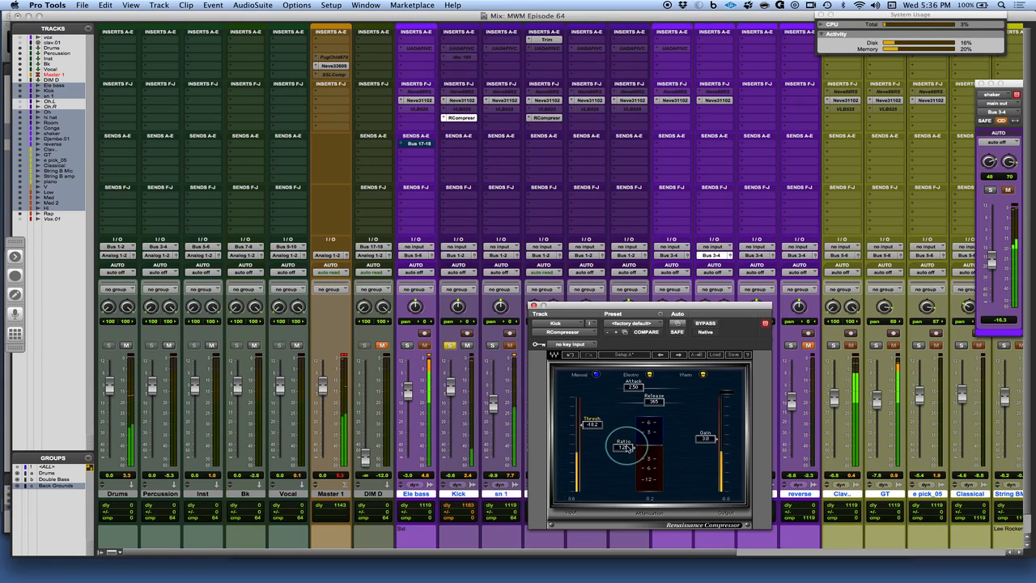
pyautogui.moveTo(627, 446); pyautogui.dragTo(624, 439)
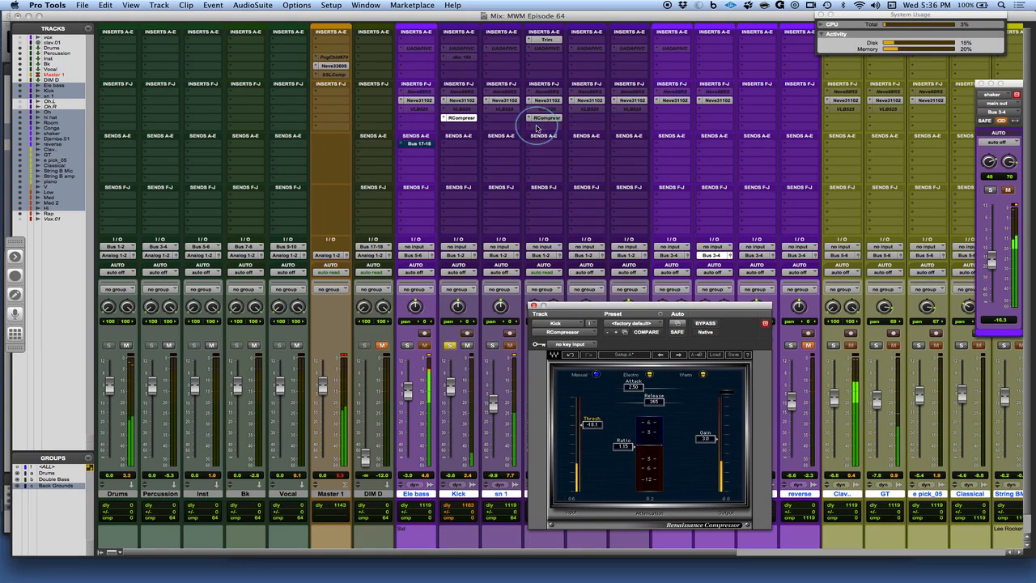
# Open the Oh compressor and lower its ratio to 1.15
pyautogui.click(546, 118)
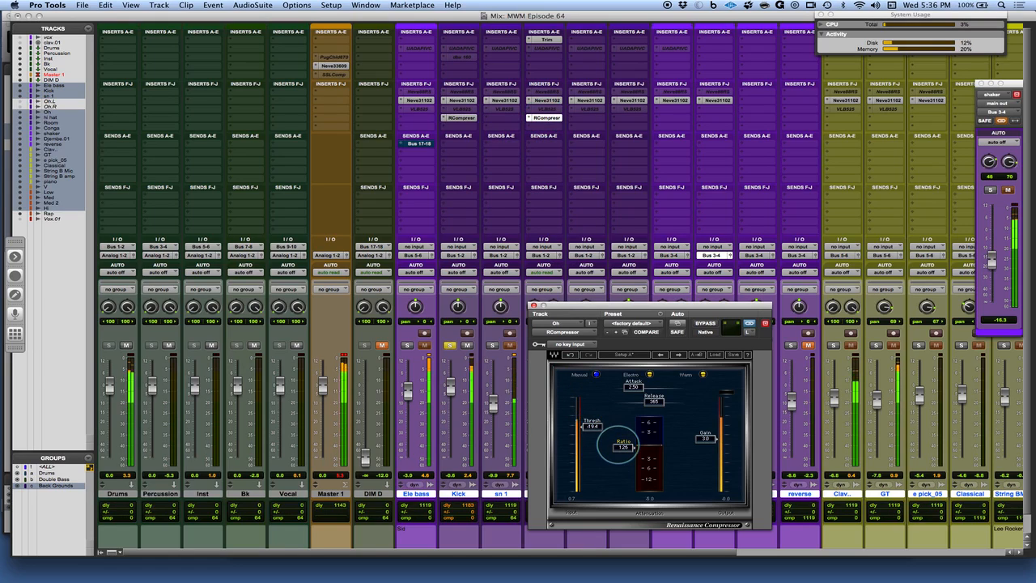
pyautogui.scroll(-3, 633, 446)
pyautogui.scroll(-4, 633, 446)
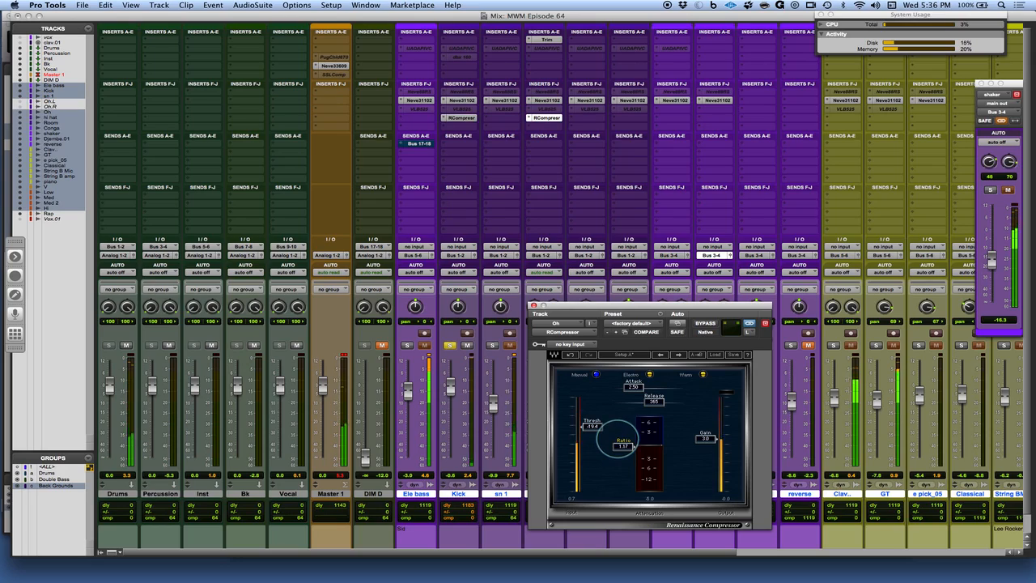
pyautogui.scroll(-1, 621, 442)
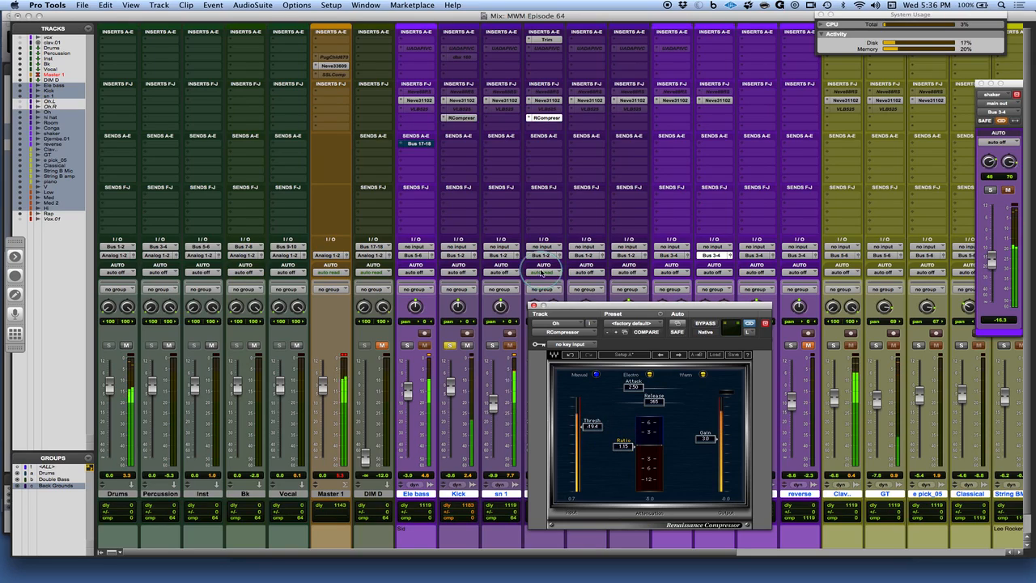
# Open the Kick compressor, then bypass and re-enable it to compare
pyautogui.click(462, 118)
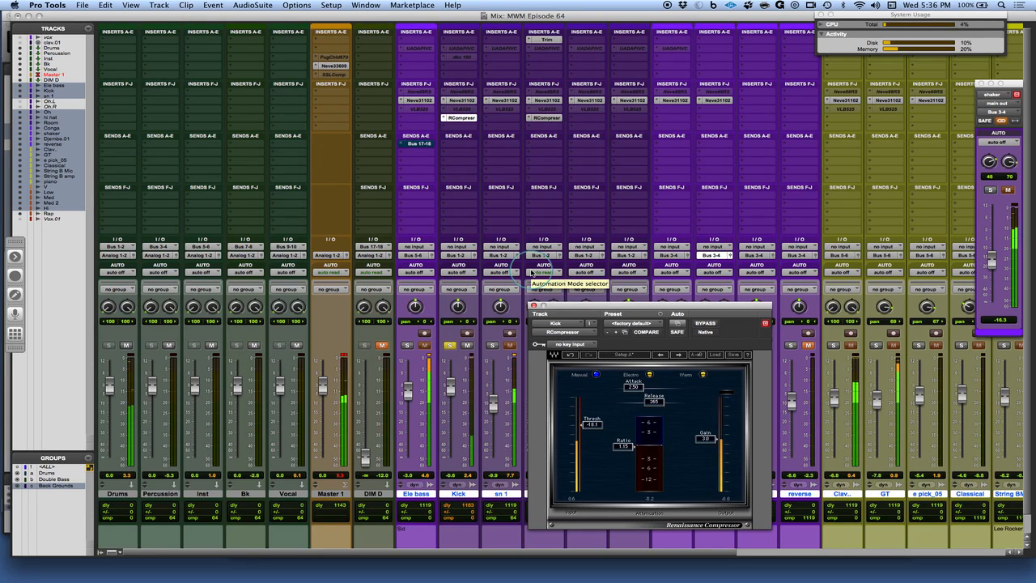
pyautogui.click(706, 325)
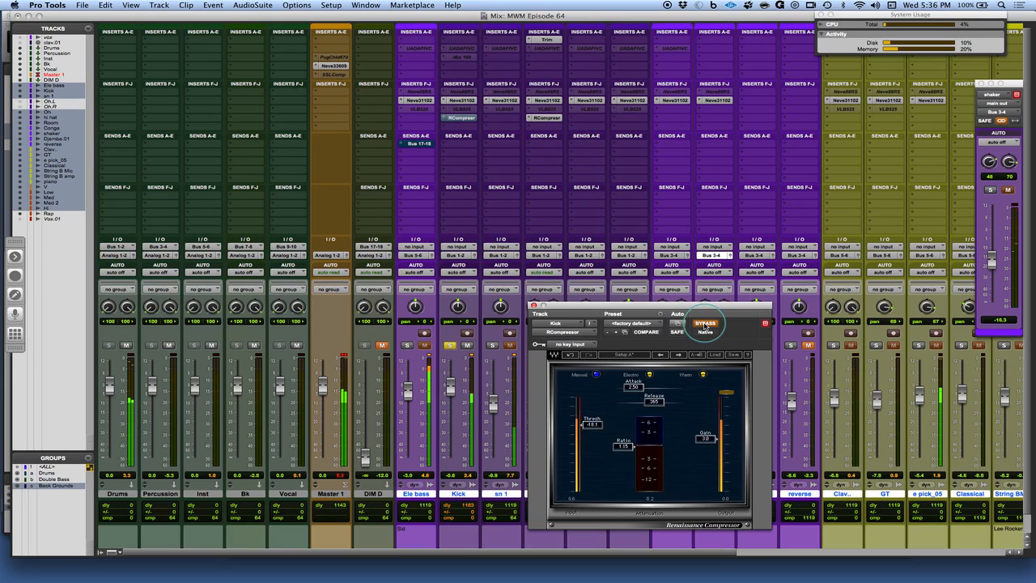
pyautogui.click(706, 324)
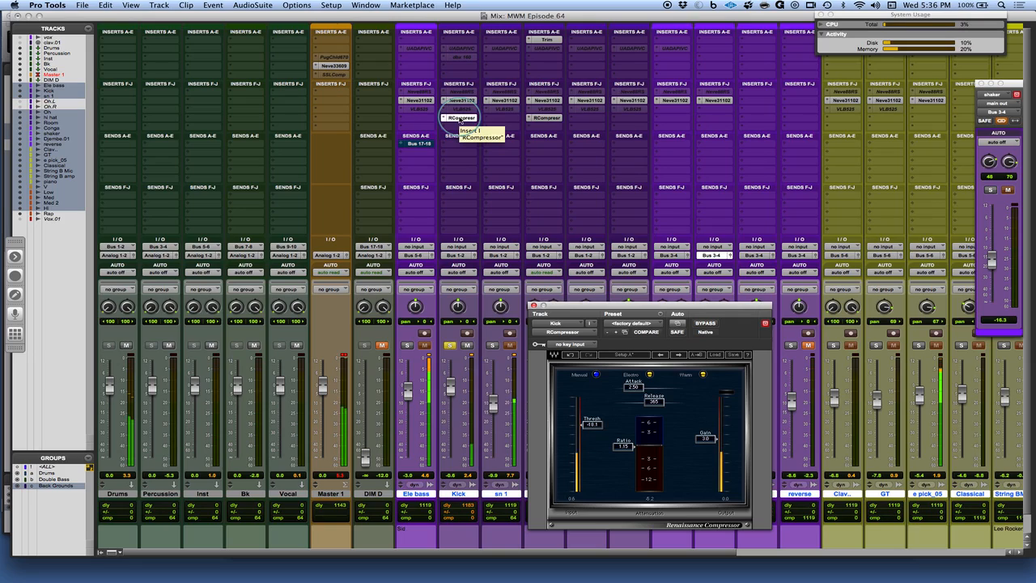
# Open the sn 1 compressor, solo the snare track and set its threshold to about -18.8
pyautogui.click(496, 118)
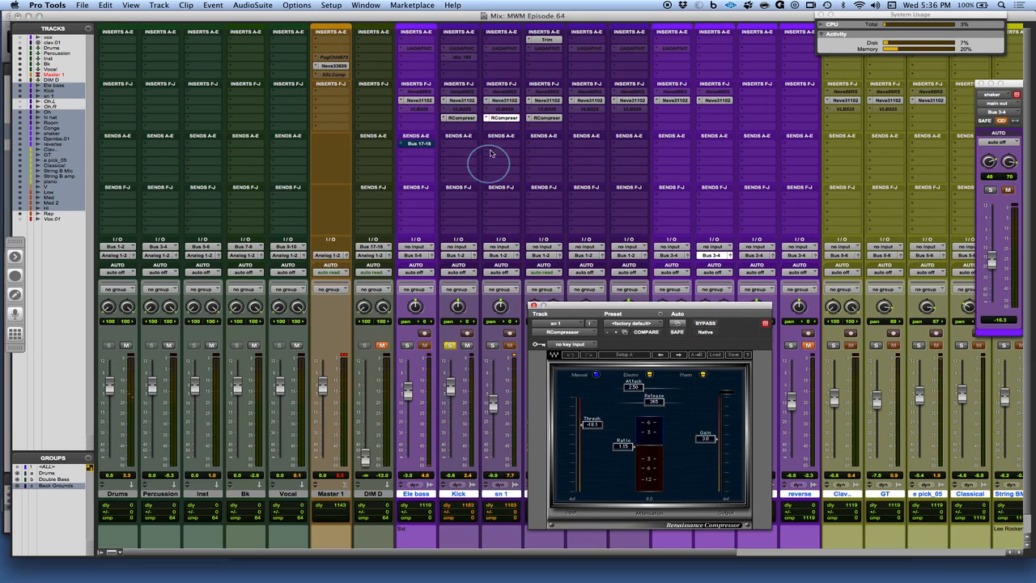
pyautogui.click(490, 347)
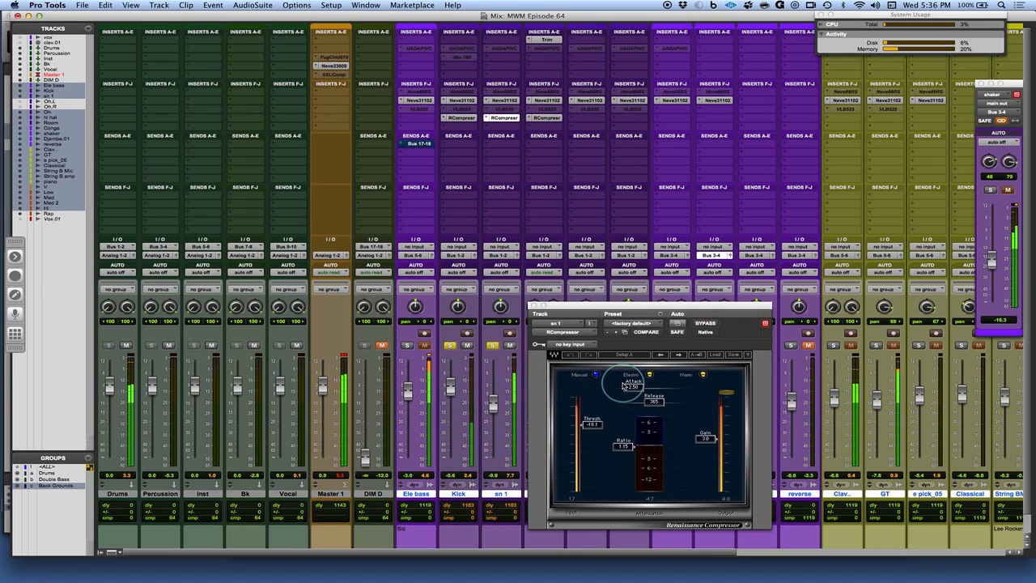
pyautogui.moveTo(593, 430); pyautogui.dragTo(592, 427)
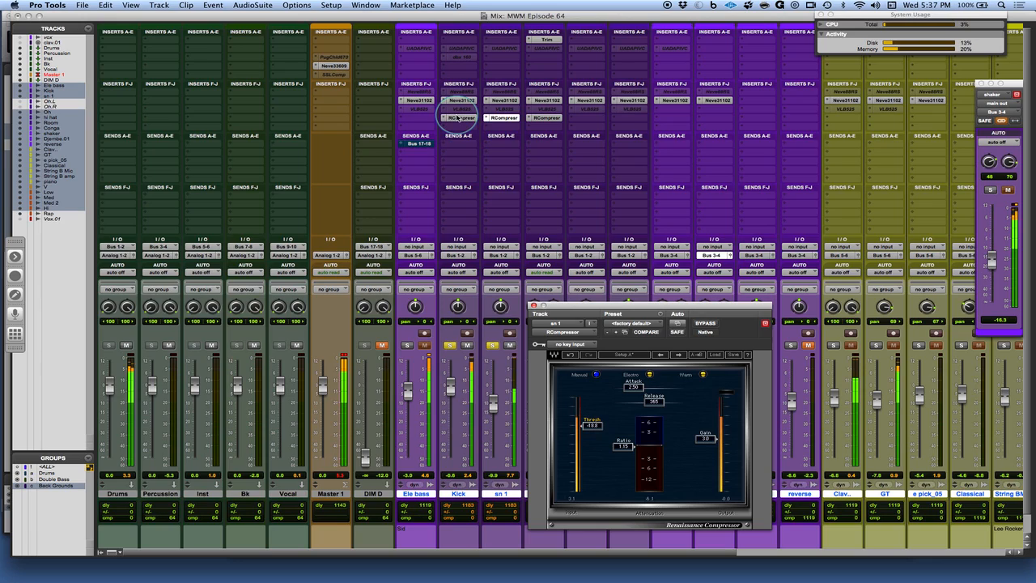
# Bypass and re-enable the snare compressor to compare
pyautogui.keyDown('super'); pyautogui.click(458, 117); pyautogui.keyUp('super')
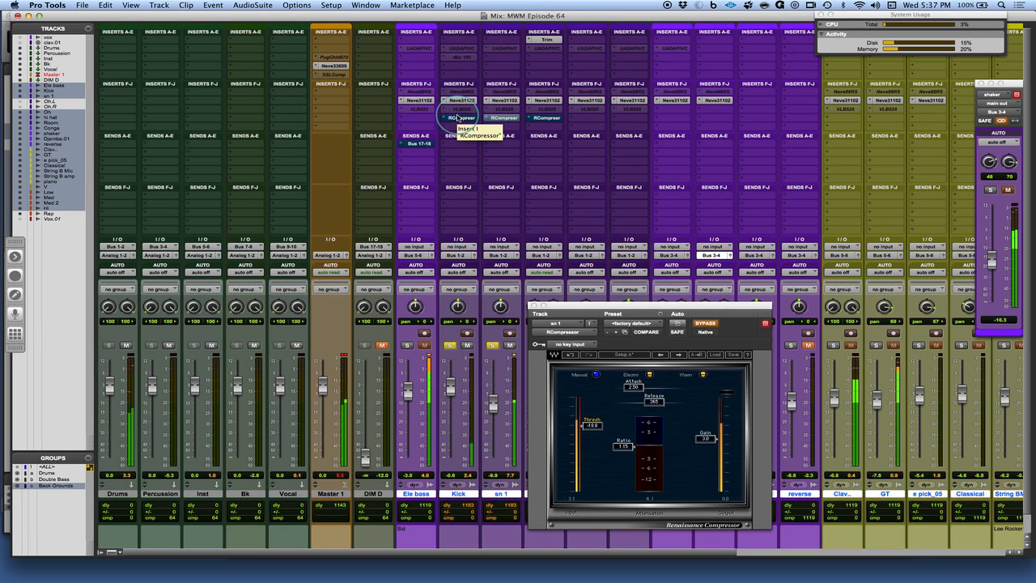
pyautogui.keyDown('super'); pyautogui.click(457, 117); pyautogui.keyUp('super')
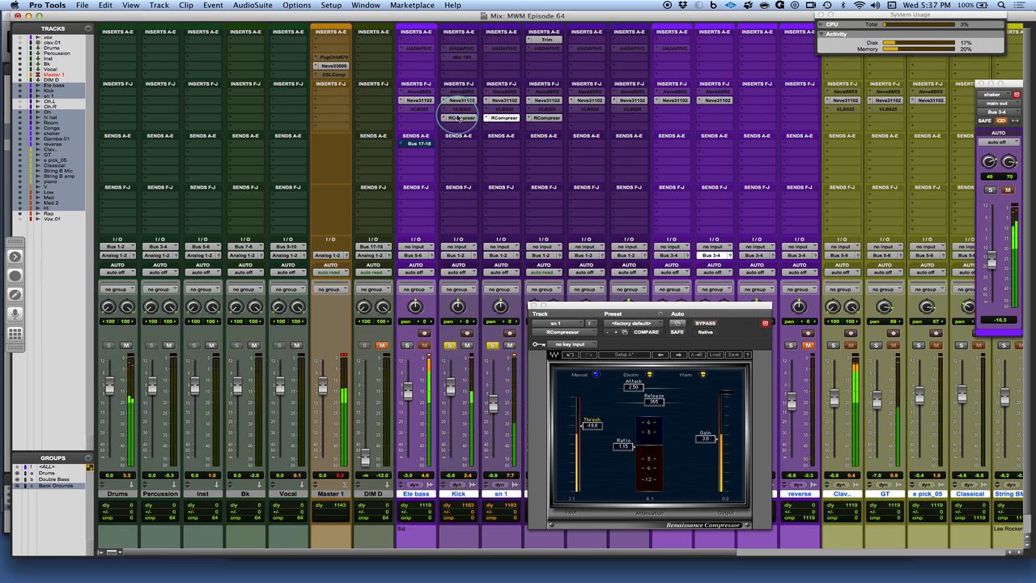
# Move the plugin window aside, open the hi hat compressor and solo the hi hat track
pyautogui.moveTo(679, 303); pyautogui.dragTo(839, 150)
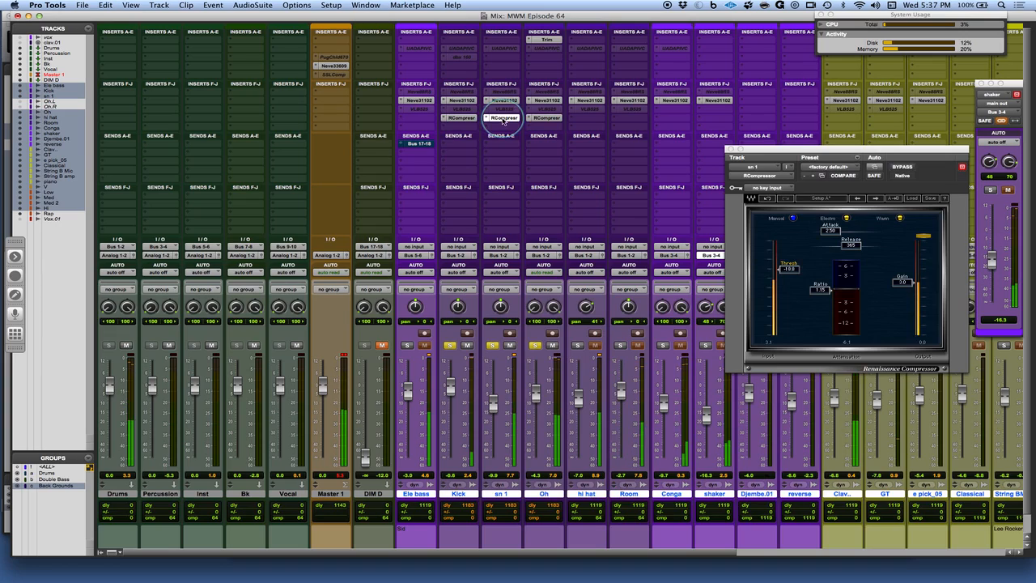
pyautogui.click(586, 118)
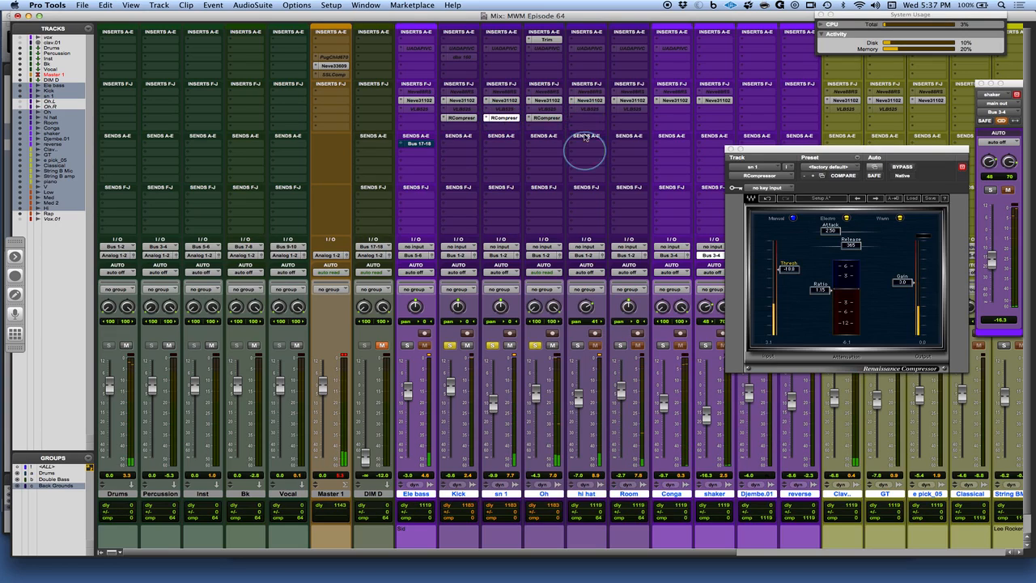
pyautogui.click(579, 346)
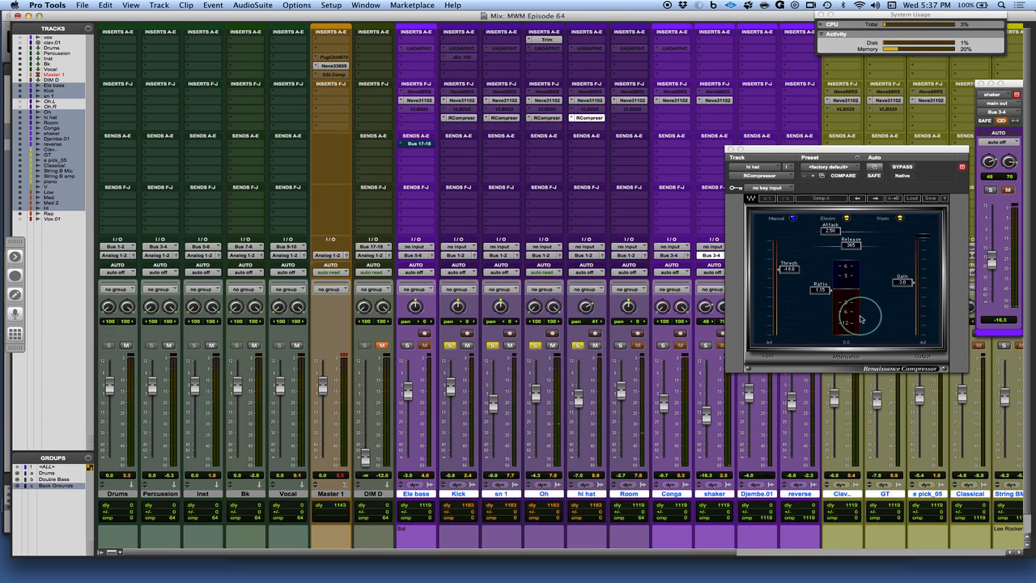
# Set the hi hat compressor's threshold to -22.5 and its gain to 2.9
pyautogui.click(790, 269)
pyautogui.moveTo(789, 270); pyautogui.dragTo(789, 277)
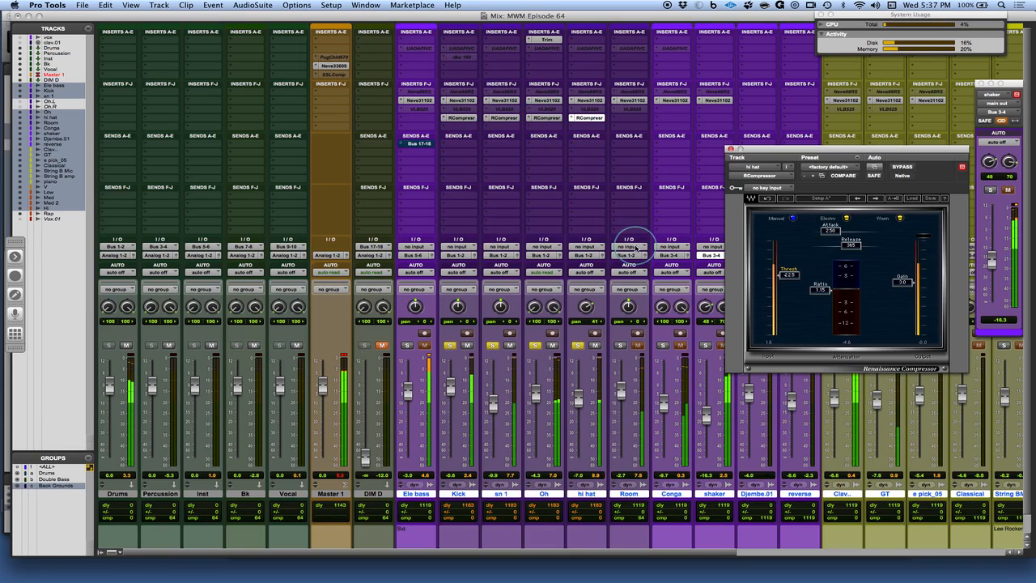
pyautogui.moveTo(900, 290); pyautogui.dragTo(900, 292)
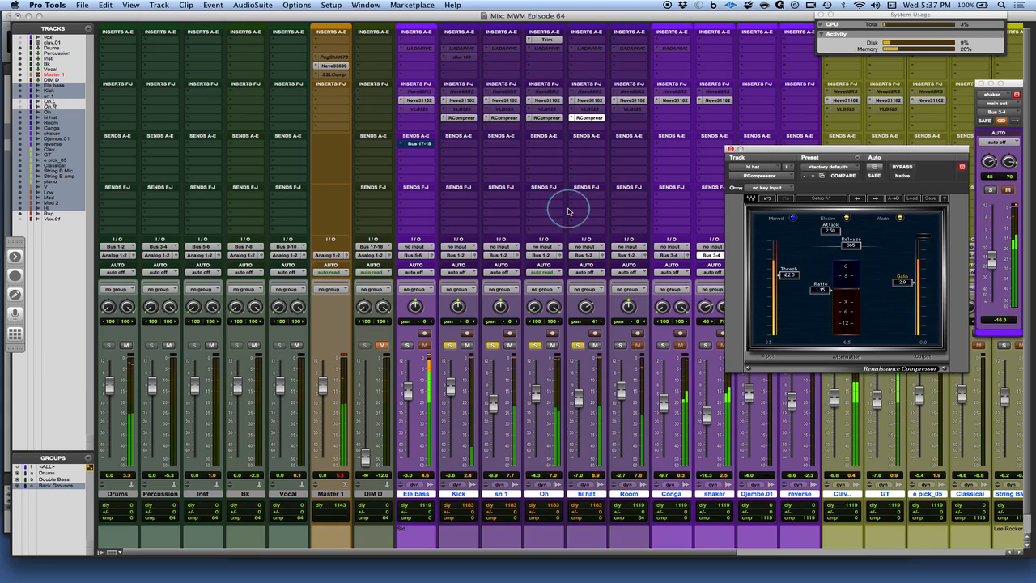
# Copy the snare compressor onto the Room track, open it and set its threshold to about -22.2
pyautogui.moveTo(508, 118); pyautogui.dragTo(629, 118)
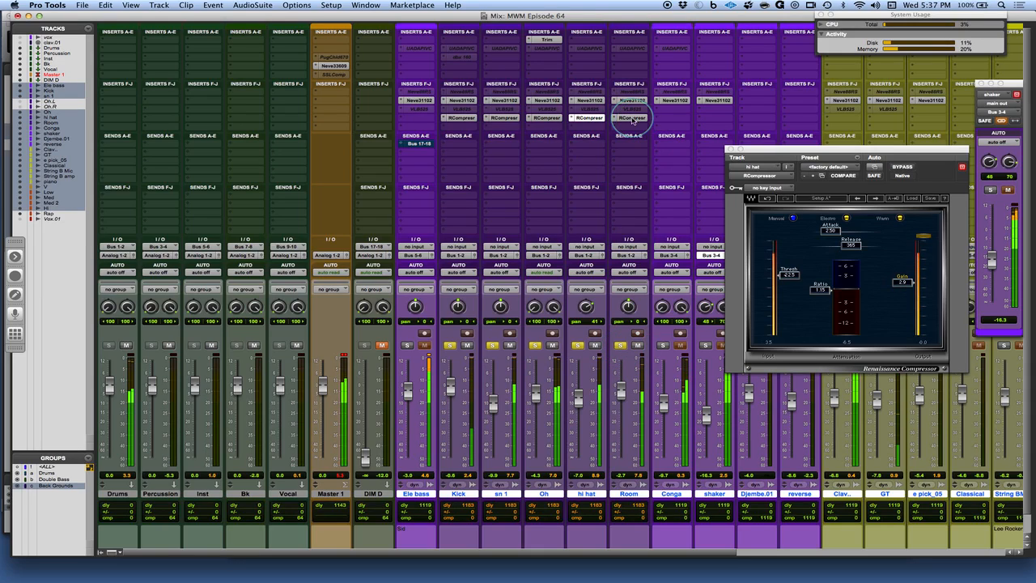
pyautogui.click(631, 117)
pyautogui.moveTo(789, 269); pyautogui.dragTo(789, 316)
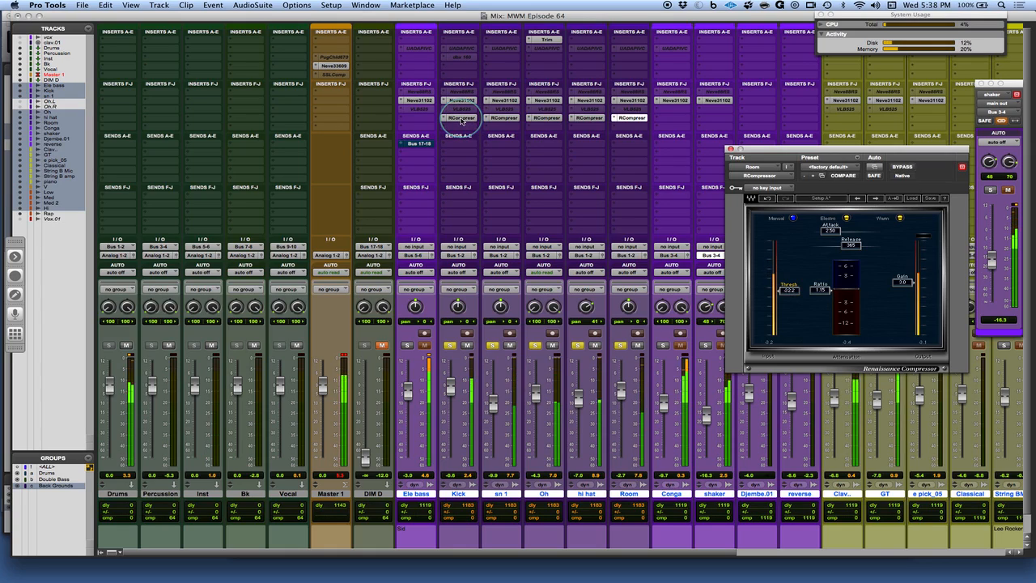
# Bypass and re-enable the Room compressor to compare
pyautogui.click(462, 121)
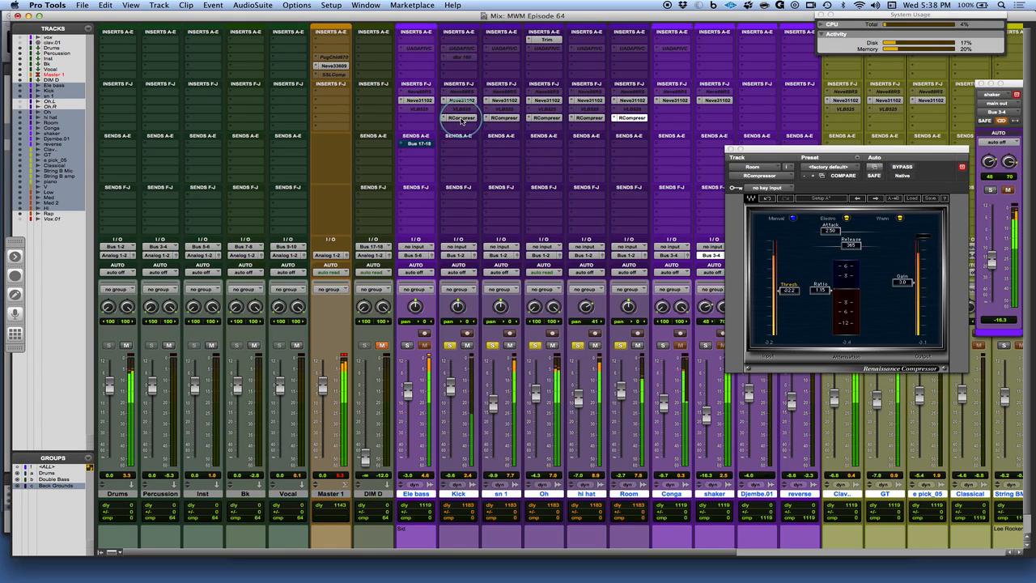
pyautogui.keyDown('alt'); pyautogui.keyDown('super'); pyautogui.click(463, 121); pyautogui.keyUp('super'); pyautogui.keyUp('alt')
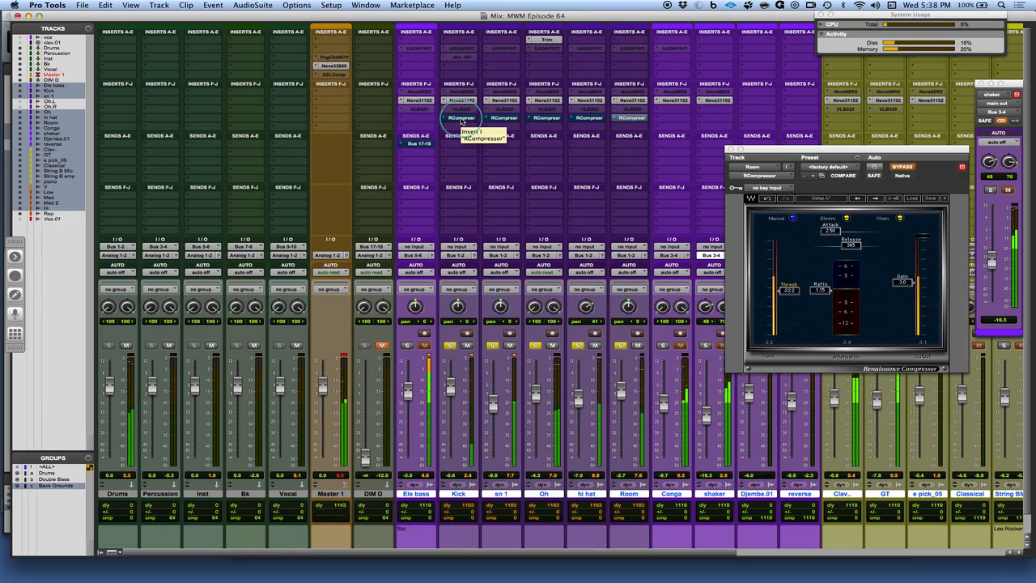
pyautogui.keyDown('alt'); pyautogui.keyDown('super'); pyautogui.click(461, 118); pyautogui.keyUp('super'); pyautogui.keyUp('alt')
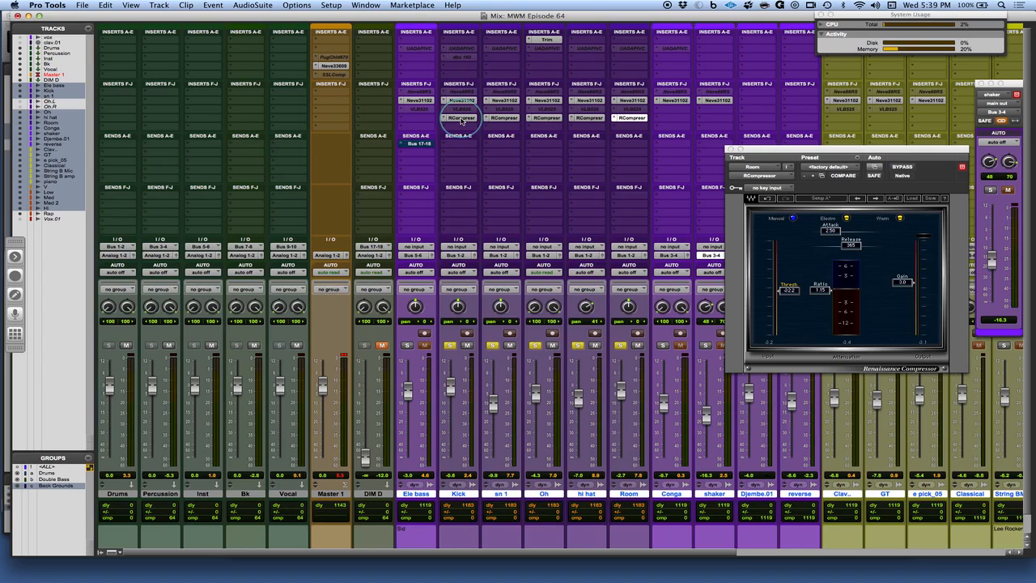
# Restart playback and toggle the Ele bass track's solo
pyautogui.press('space')
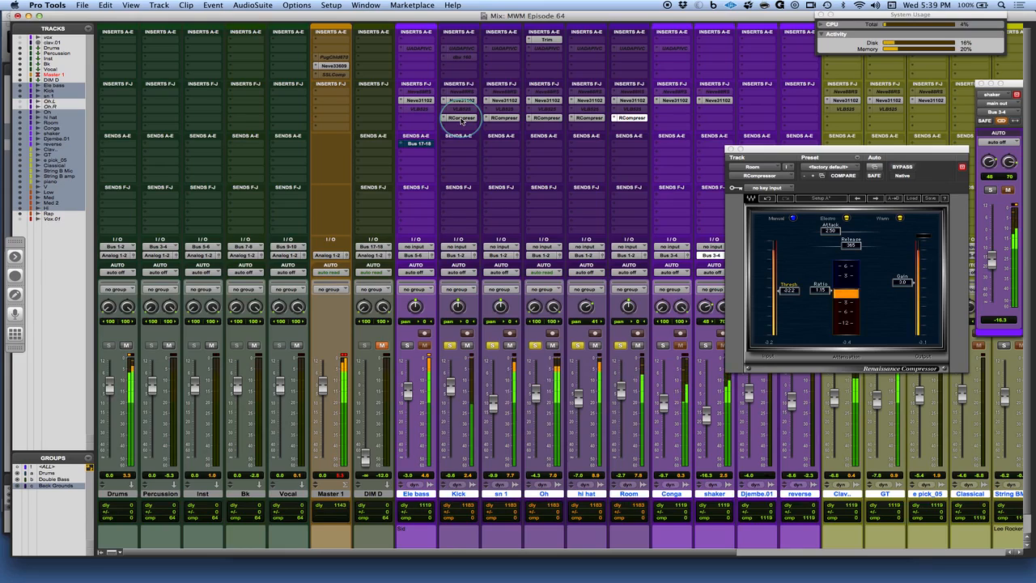
pyautogui.click(407, 346)
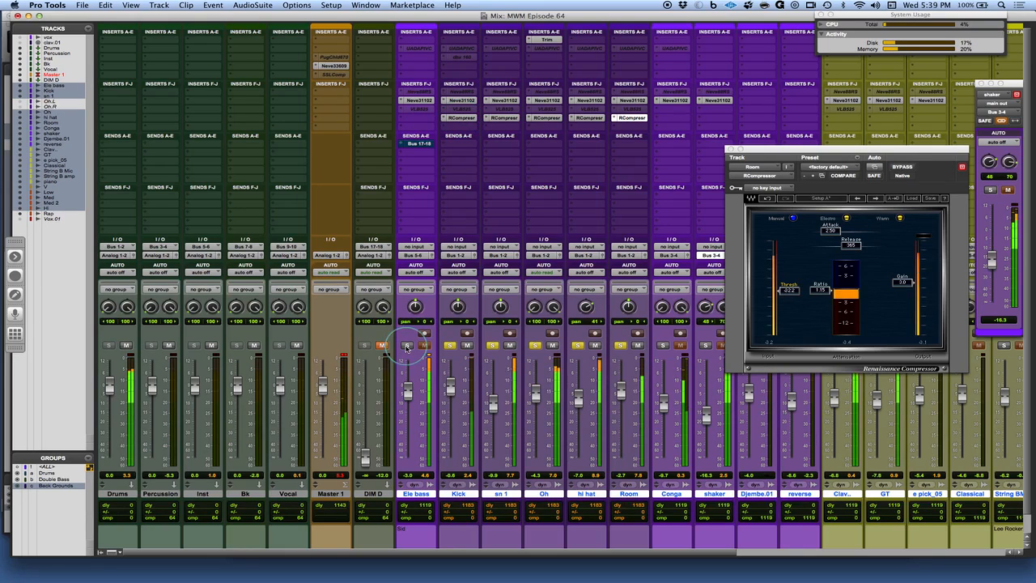
pyautogui.click(463, 120)
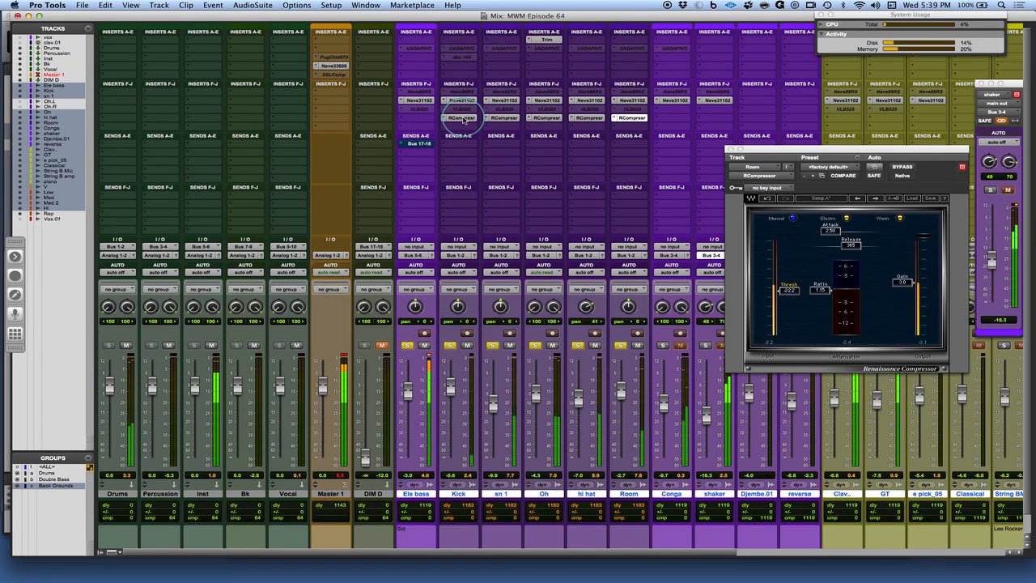
# Open the Ele bass track's Renaissance Compressor and set its release to 731
pyautogui.click(420, 118)
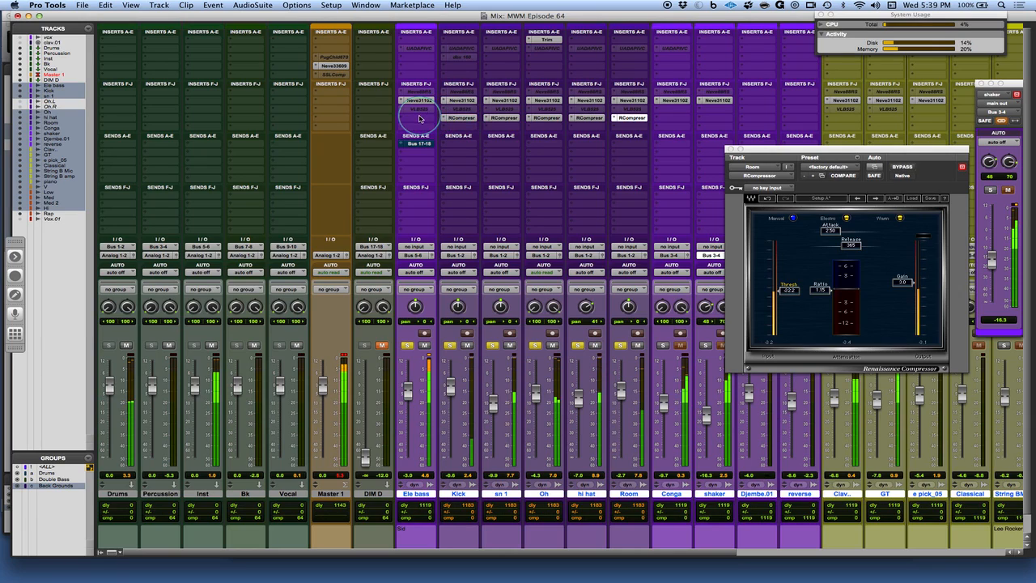
pyautogui.click(420, 118)
pyautogui.moveTo(813, 153); pyautogui.dragTo(637, 107)
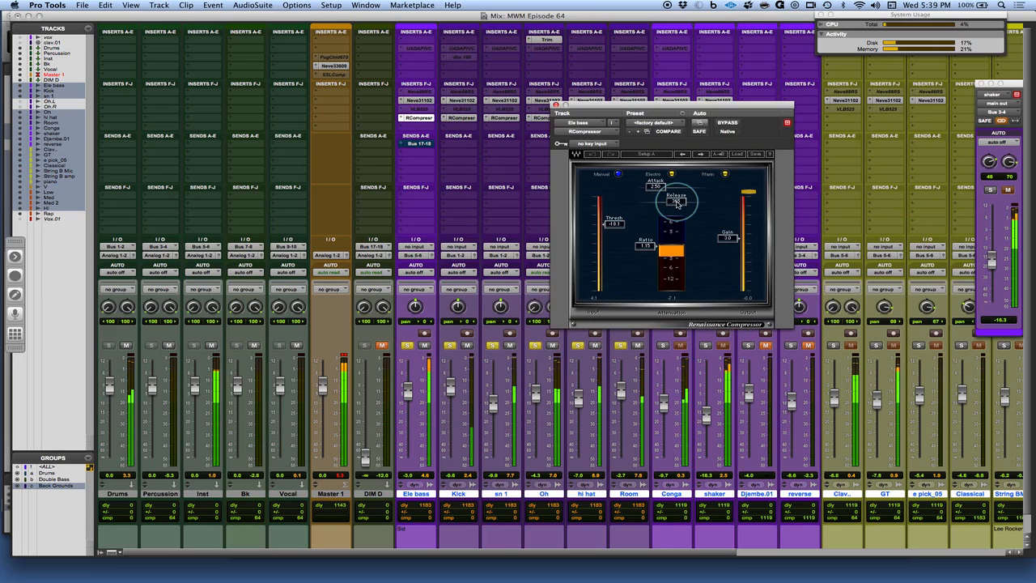
pyautogui.click(691, 205)
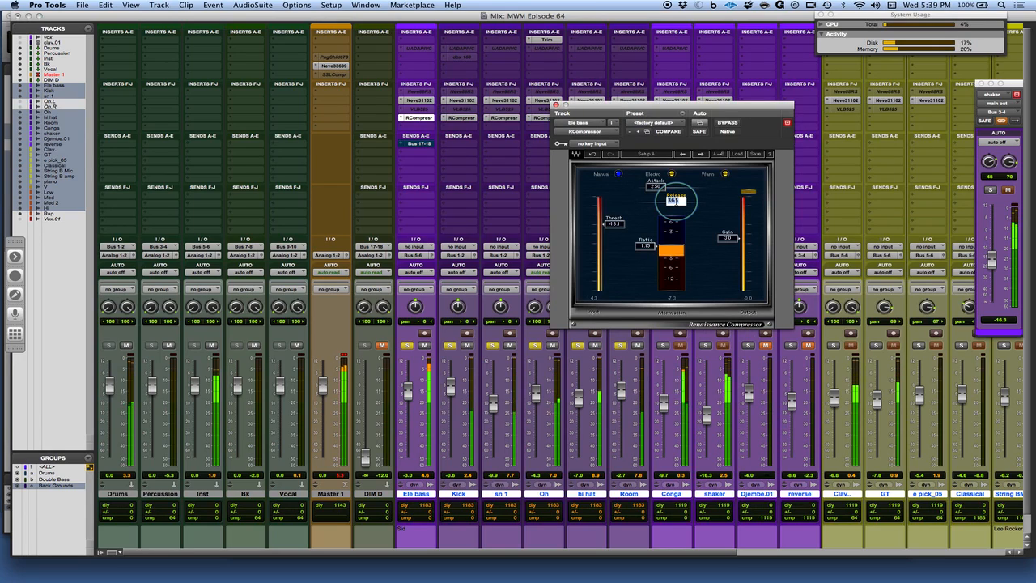
pyautogui.write('731')
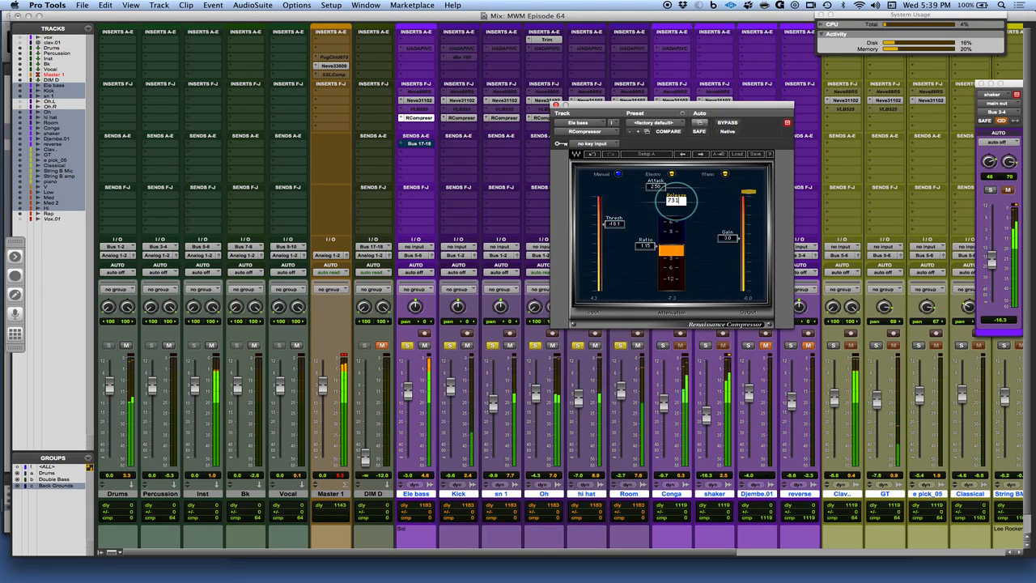
pyautogui.press('Return')
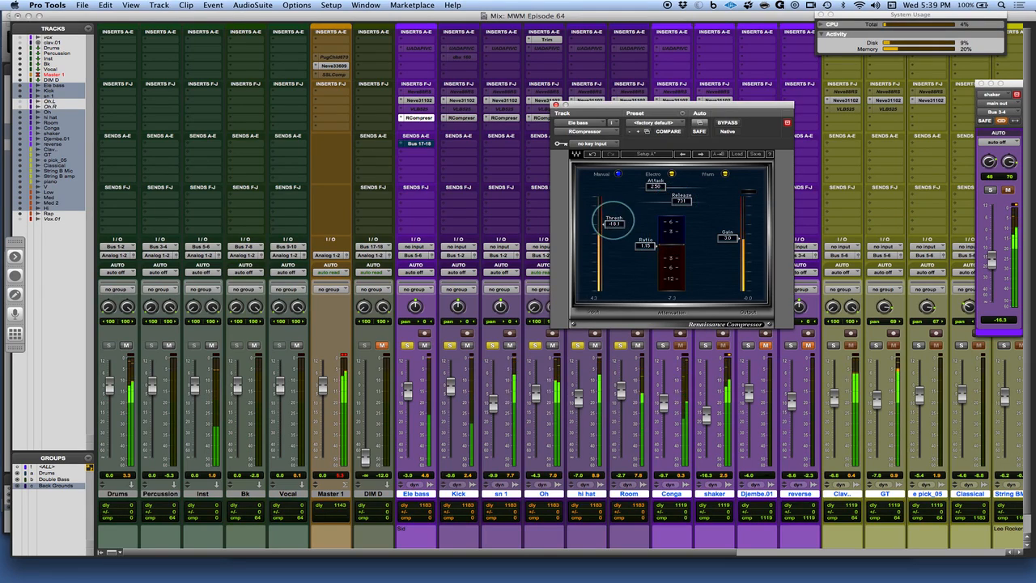
# Set the Ele bass compressor's threshold to about -8.7 and its gain to about 2.3
pyautogui.moveTo(613, 219); pyautogui.dragTo(597, 170)
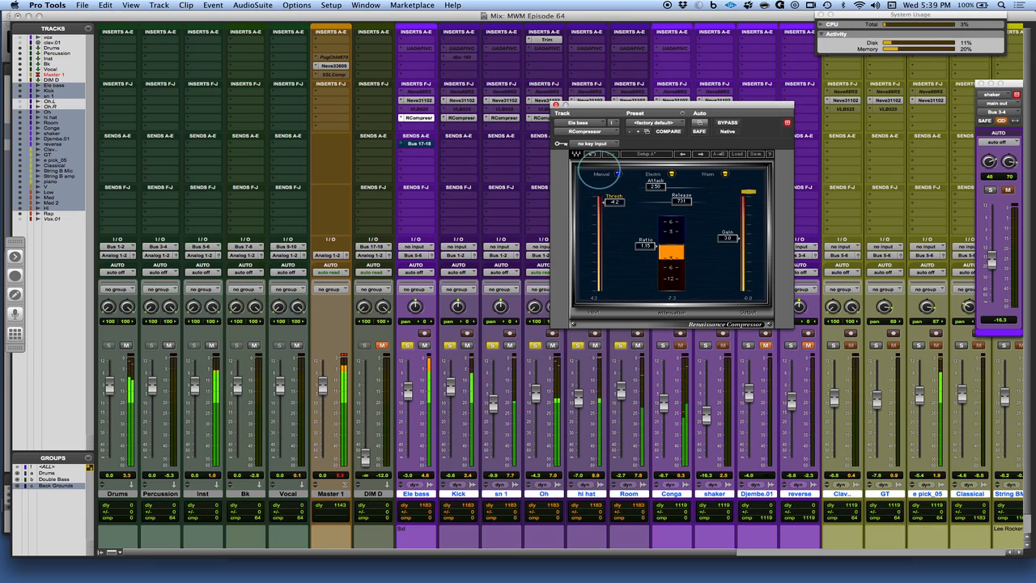
pyautogui.moveTo(597, 170); pyautogui.dragTo(597, 167)
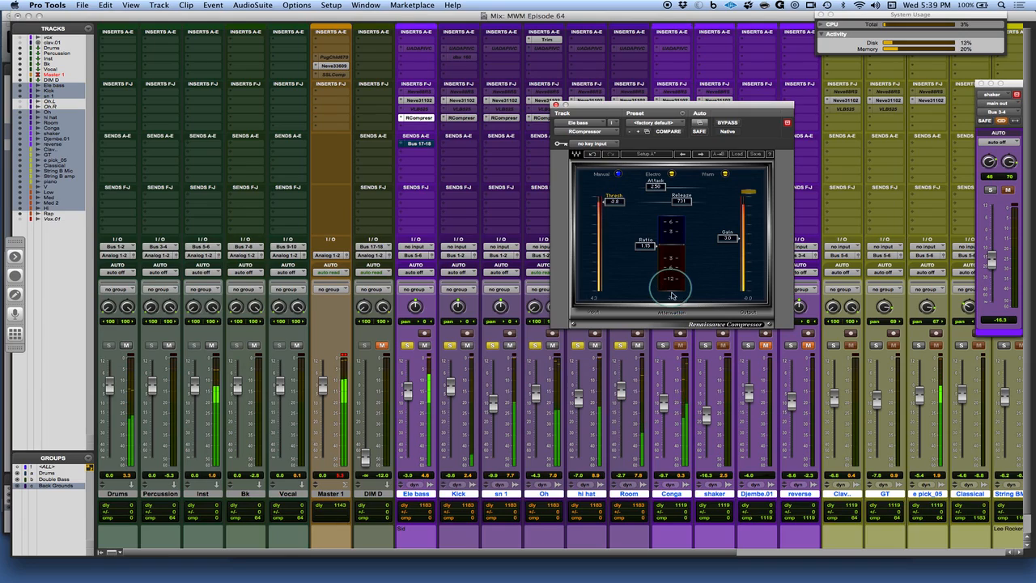
pyautogui.moveTo(614, 201); pyautogui.dragTo(619, 208)
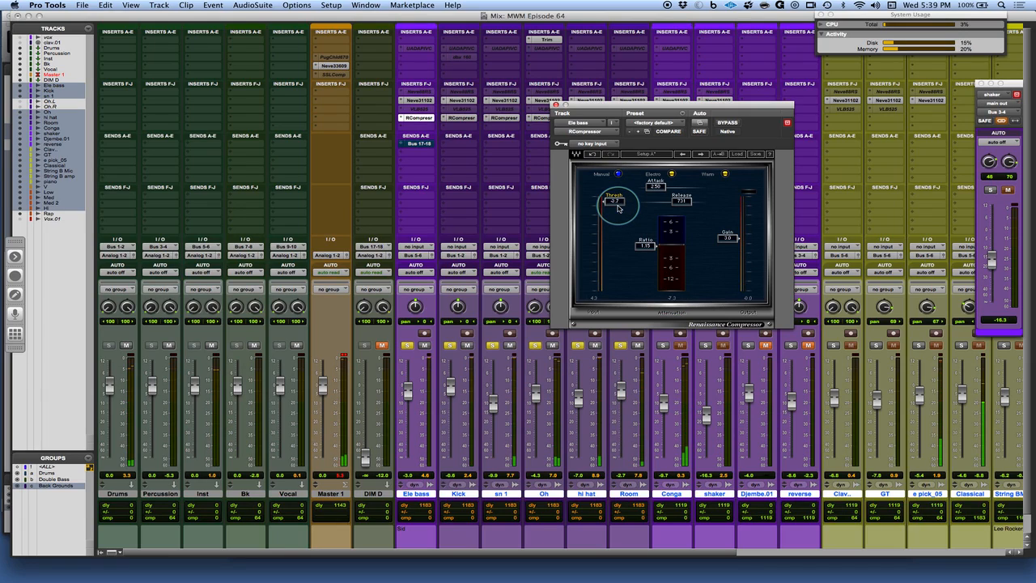
pyautogui.click(457, 306)
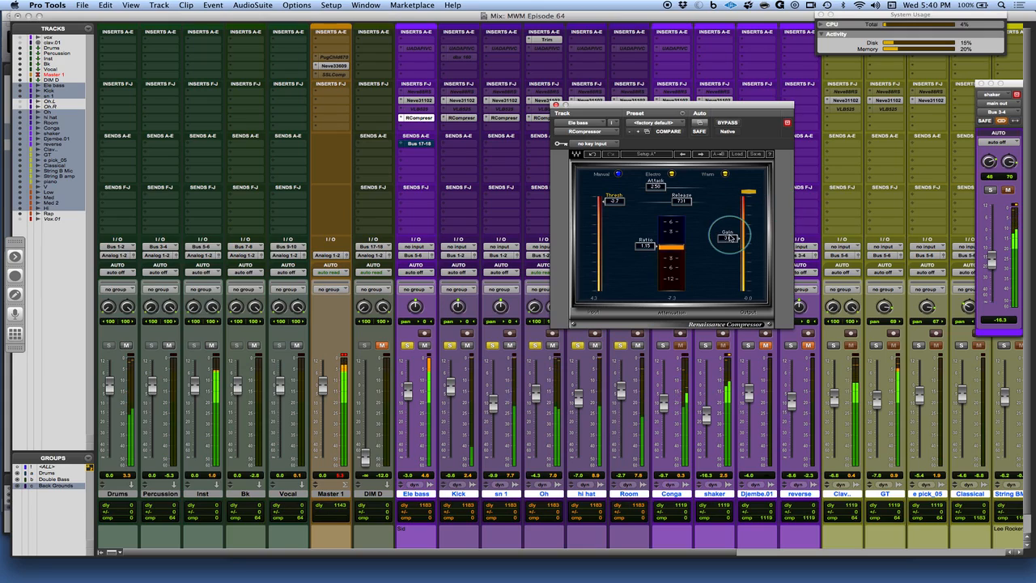
pyautogui.moveTo(729, 235); pyautogui.dragTo(730, 240)
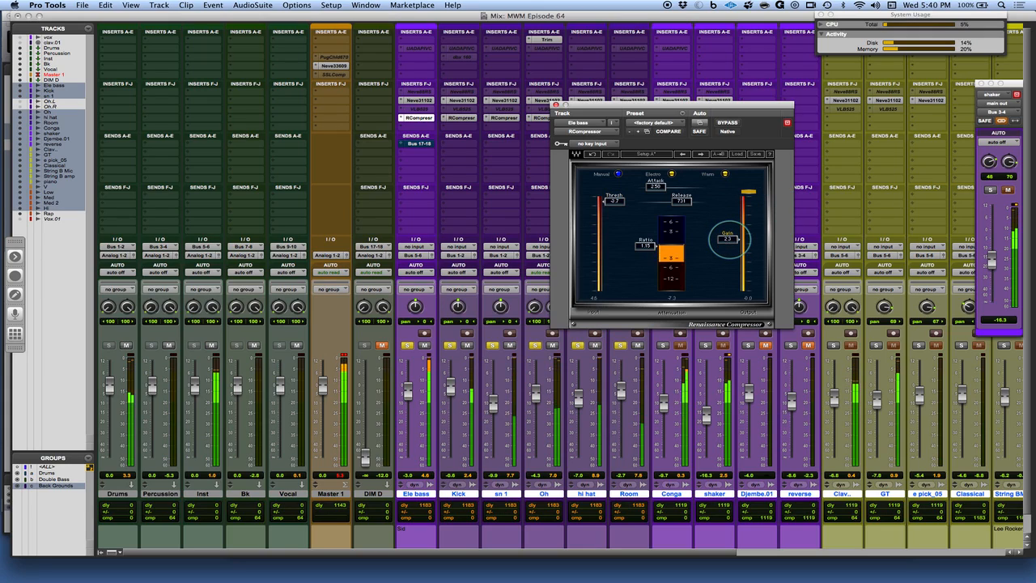
# Glance at the Ele bass Neve EQ, then lower the compressor's threshold to about -13.5
pyautogui.click(413, 101)
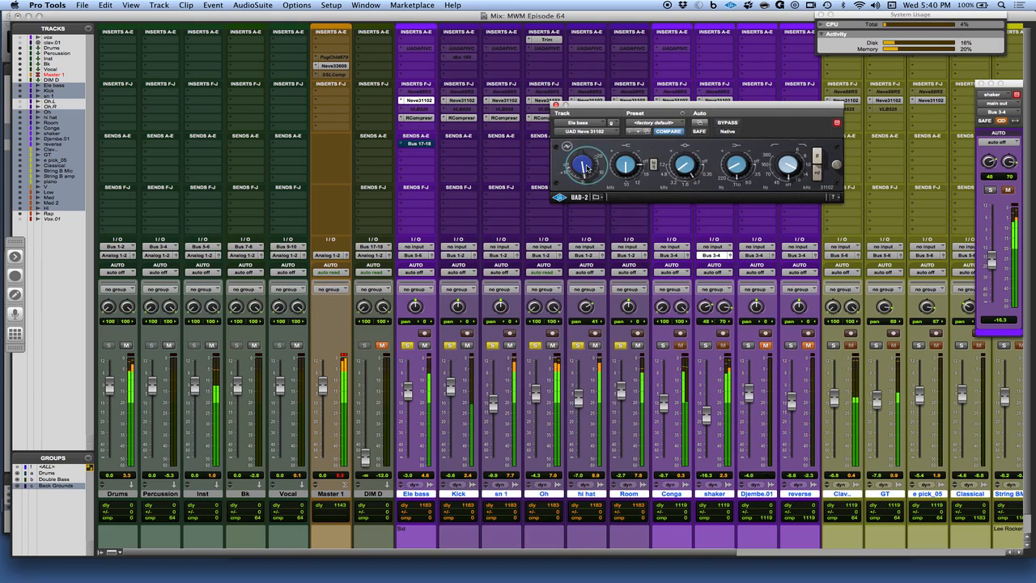
pyautogui.click(416, 118)
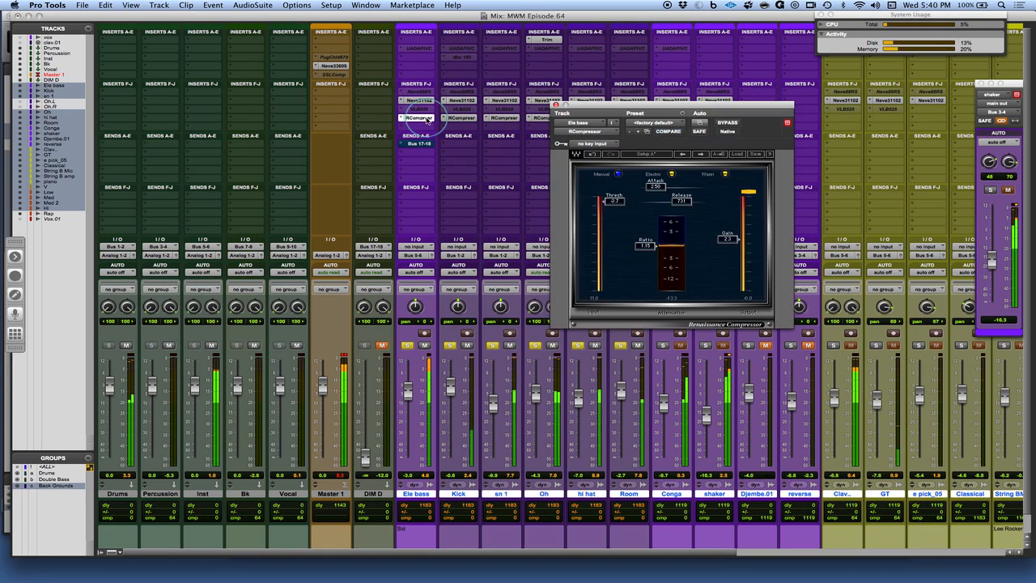
pyautogui.moveTo(620, 202); pyautogui.dragTo(620, 207)
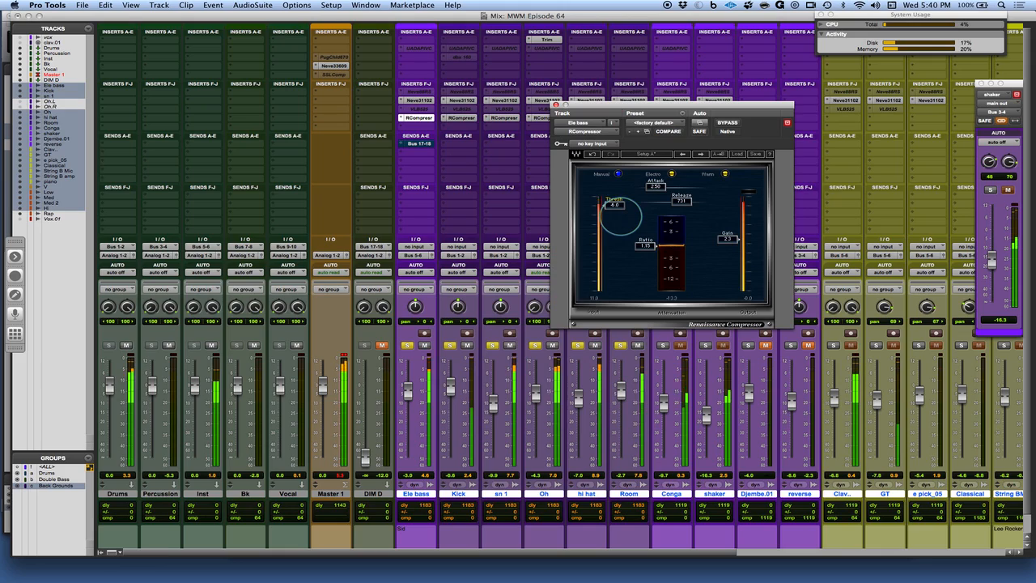
pyautogui.moveTo(620, 209); pyautogui.dragTo(620, 217)
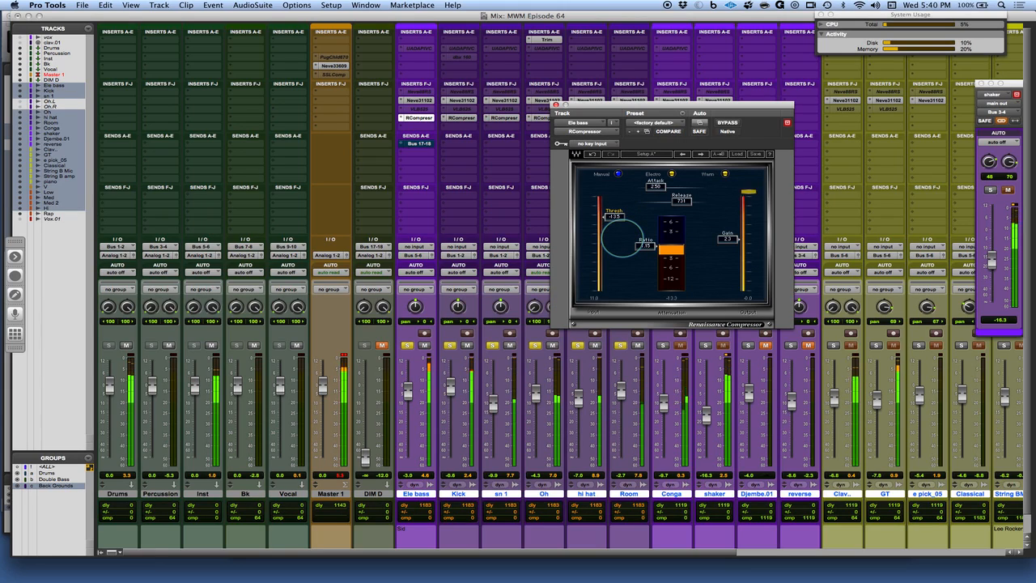
# Set the Ele bass compressor's release to 365 and switch between setups A and B to compare
pyautogui.doubleClick(683, 202)
pyautogui.write('365')
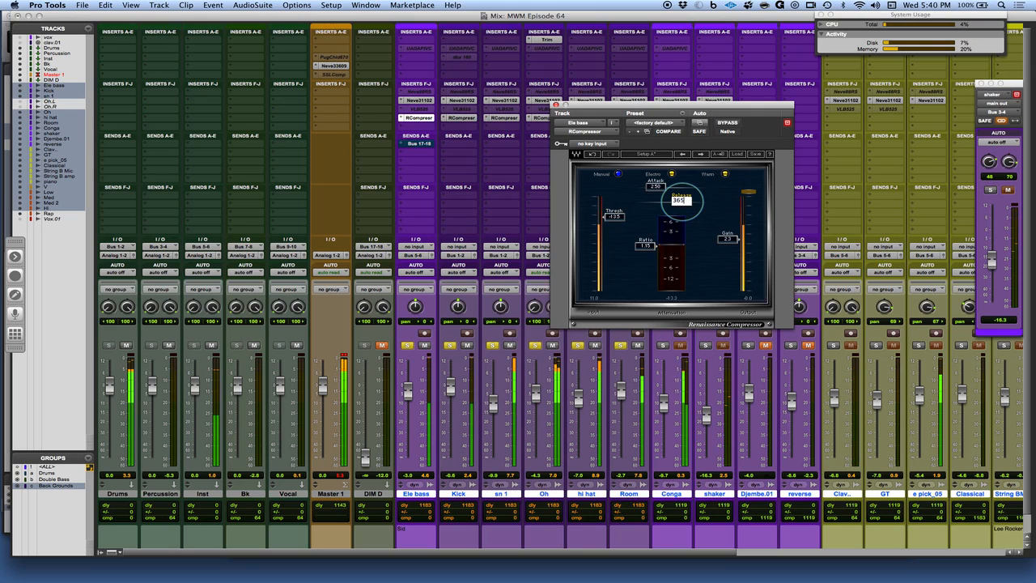
pyautogui.press('Return')
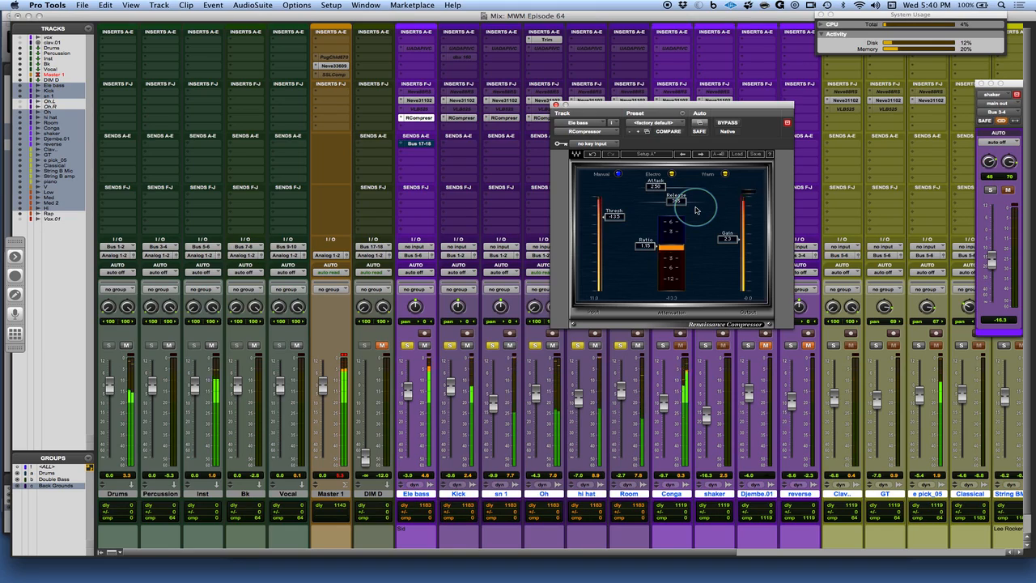
pyautogui.click(594, 157)
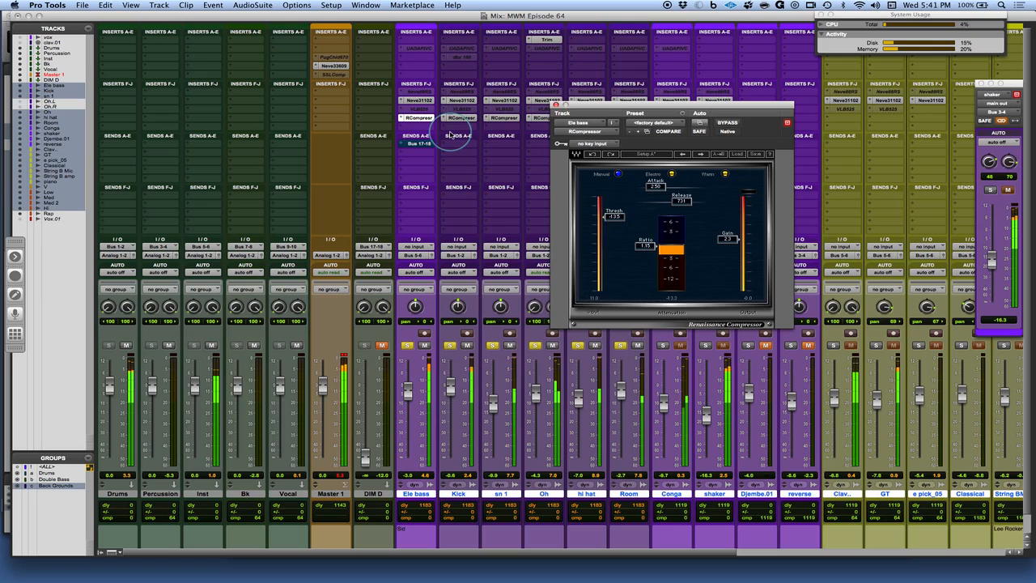
pyautogui.click(595, 154)
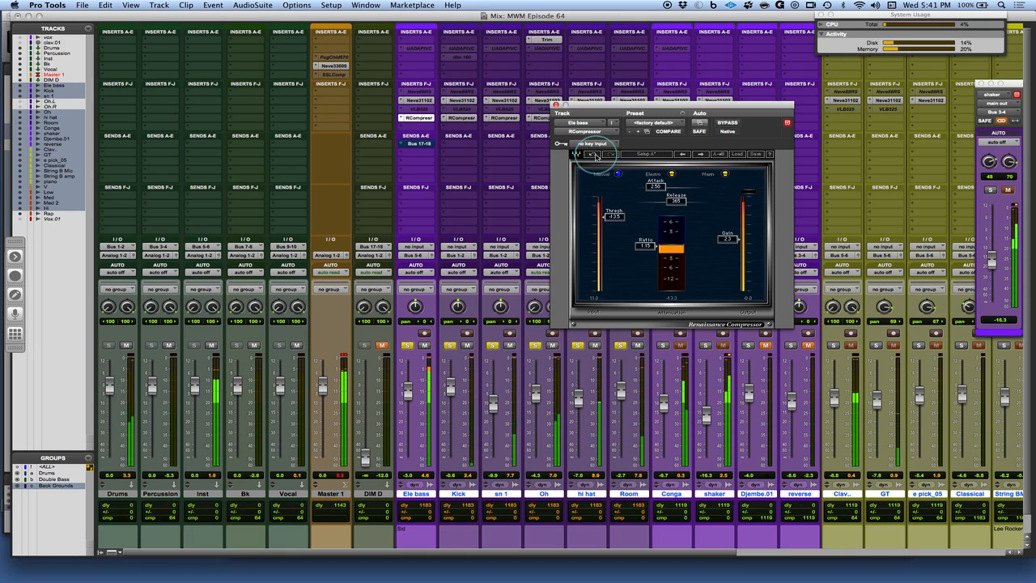
pyautogui.click(595, 155)
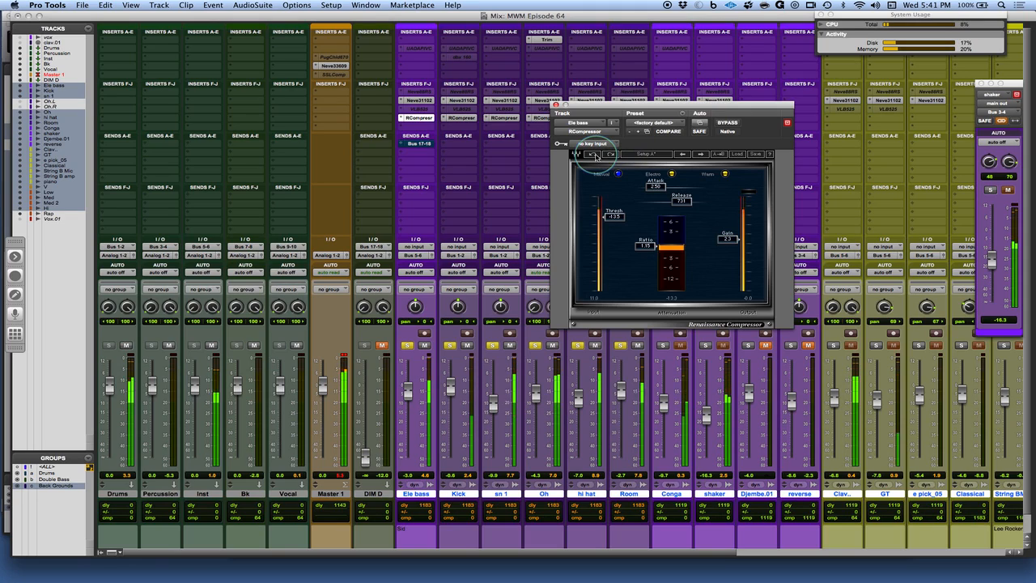
# Solo the Clav. track and copy a Renaissance Compressor insert onto it
pyautogui.moveTo(653, 106); pyautogui.dragTo(405, 179)
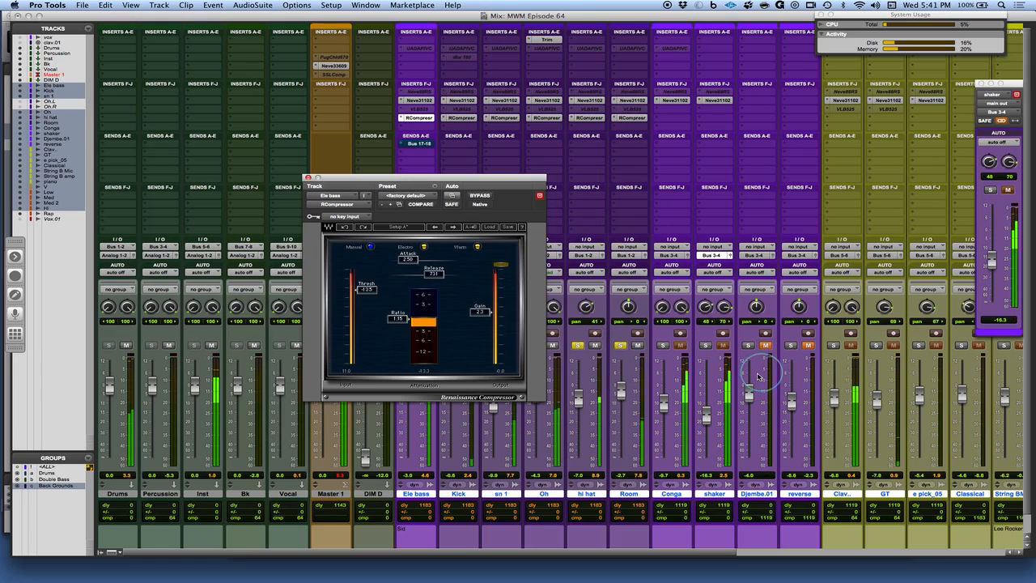
pyautogui.click(837, 346)
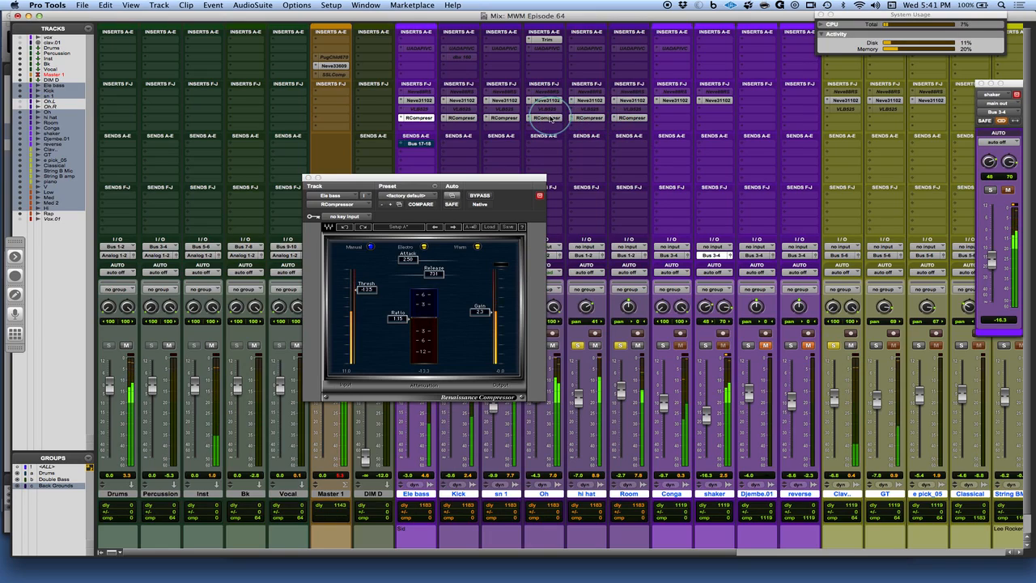
pyautogui.moveTo(610, 120); pyautogui.dragTo(844, 120)
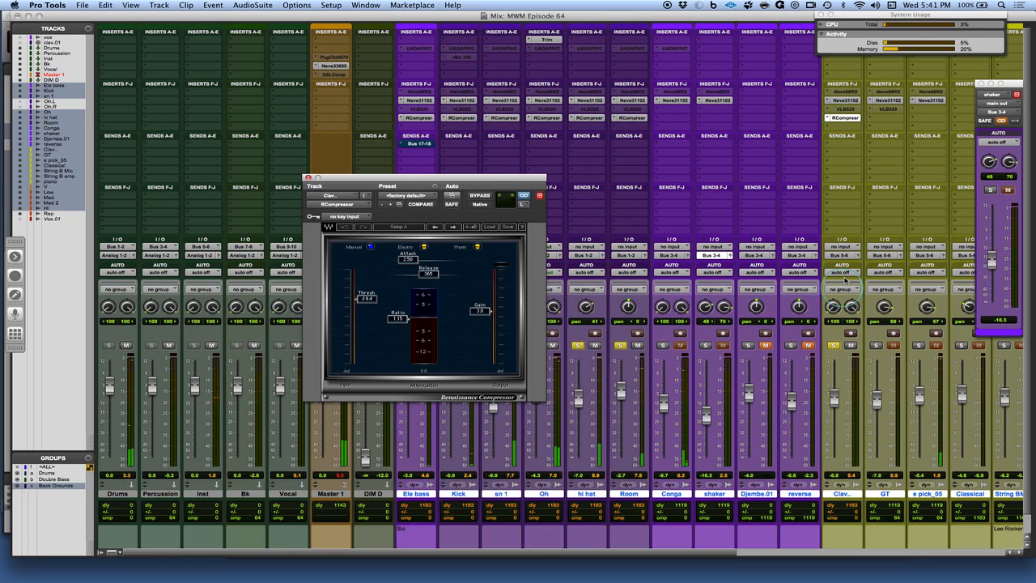
# Set the Clav. compressor's attack to about 19.9, raise its threshold, and set its ratio to about 1.26
pyautogui.moveTo(407, 257); pyautogui.dragTo(482, 267)
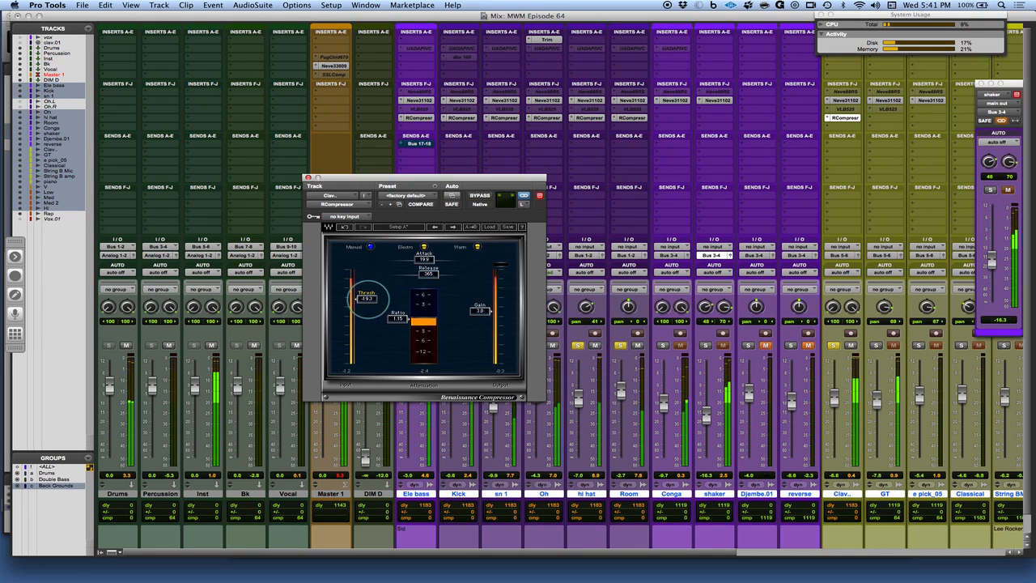
pyautogui.moveTo(369, 298); pyautogui.dragTo(368, 294)
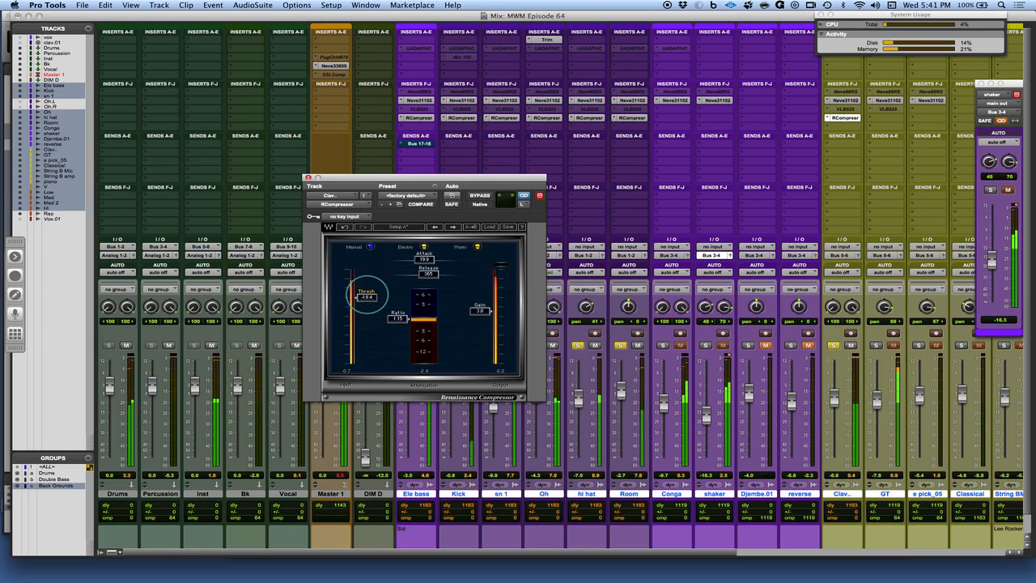
pyautogui.moveTo(398, 321)
pyautogui.mouseDown()
pyautogui.moveTo(384, 299)
pyautogui.moveTo(383, 311)
pyautogui.mouseUp()
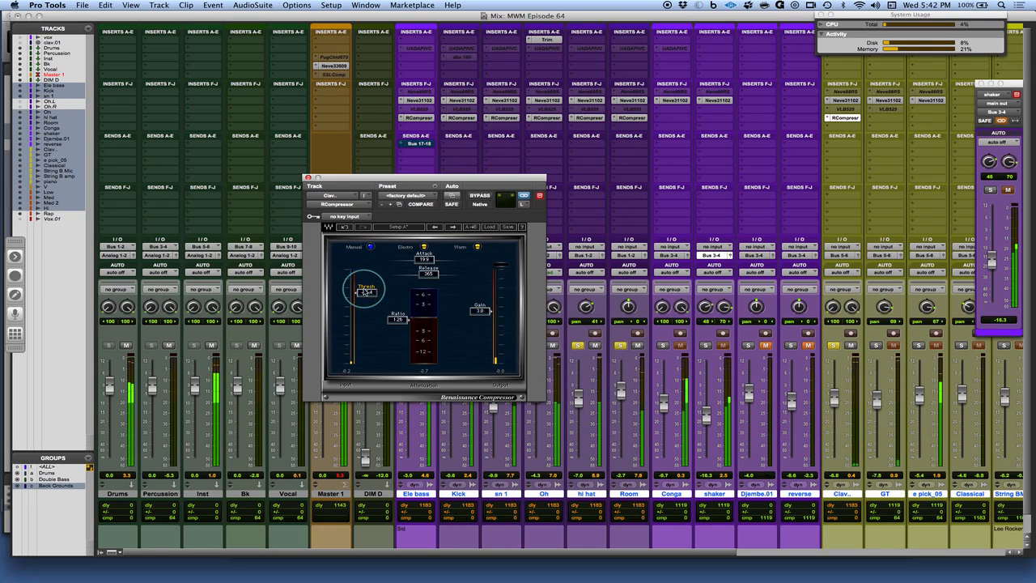
# Set the Clav. compressor's release to 382 and lower its threshold to about -17.1
pyautogui.click(426, 274)
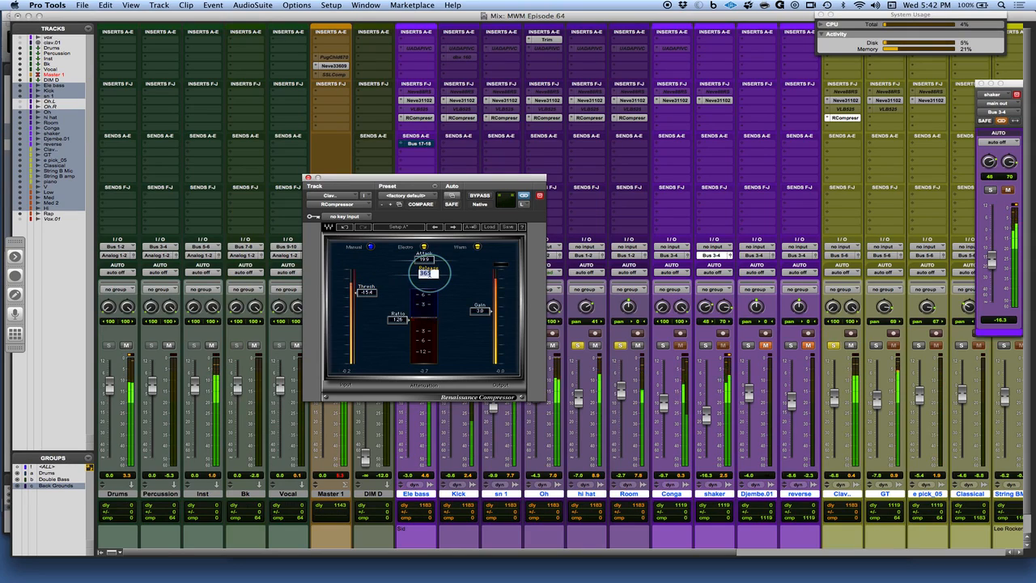
pyautogui.write('3')
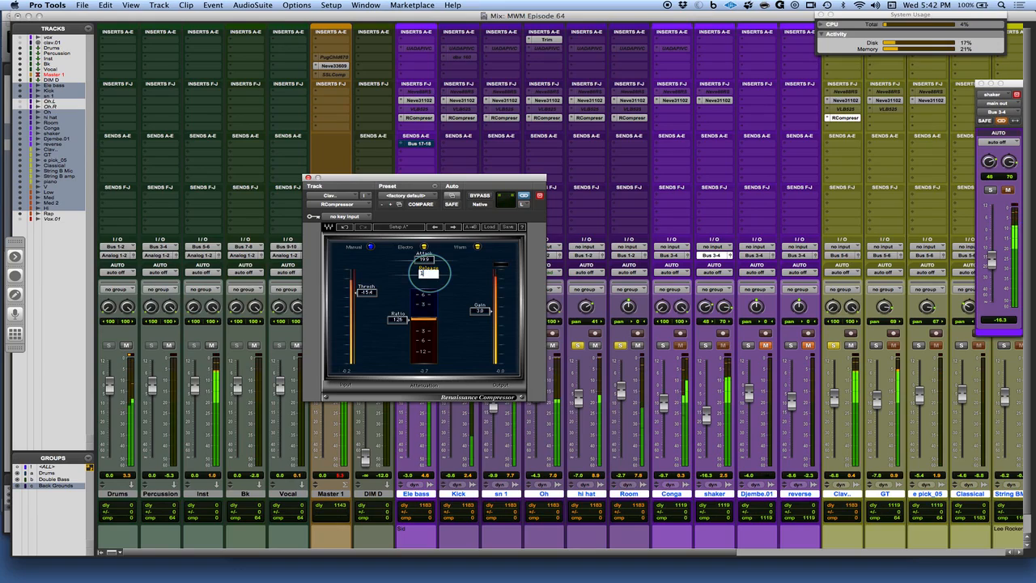
pyautogui.write('82')
pyautogui.press('Return')
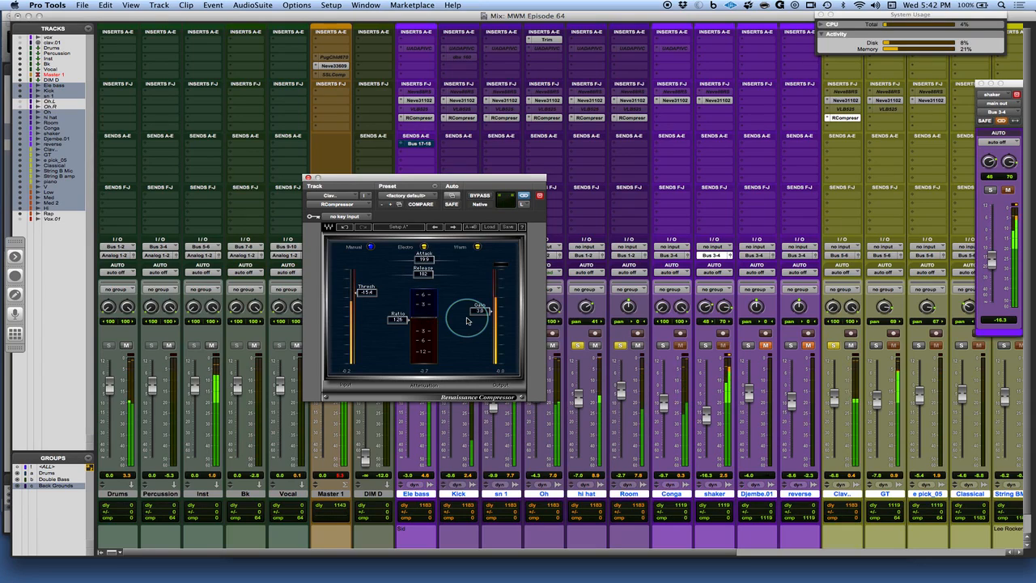
pyautogui.moveTo(372, 294); pyautogui.dragTo(373, 301)
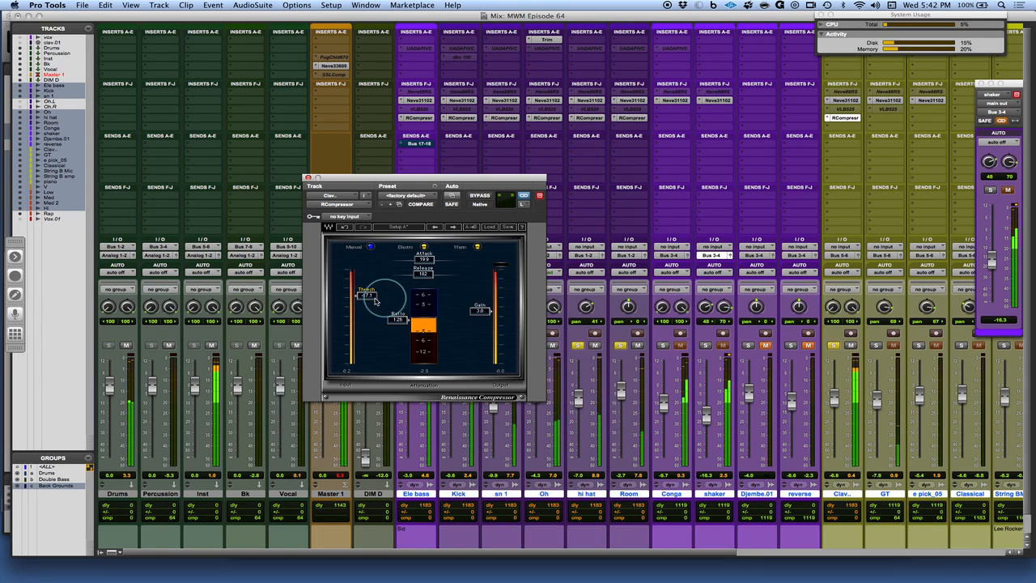
pyautogui.doubleClick(425, 275)
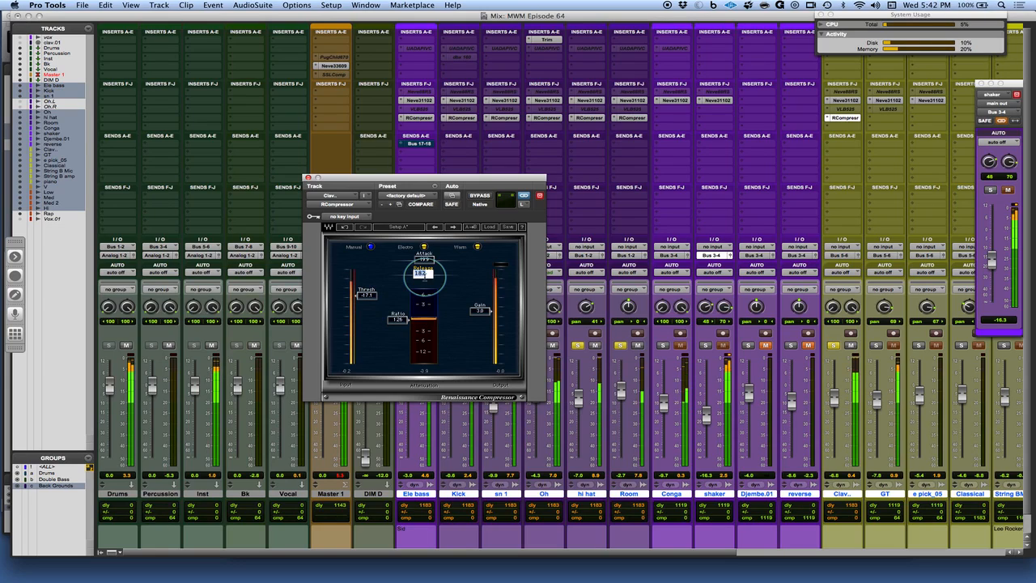
pyautogui.click(446, 287)
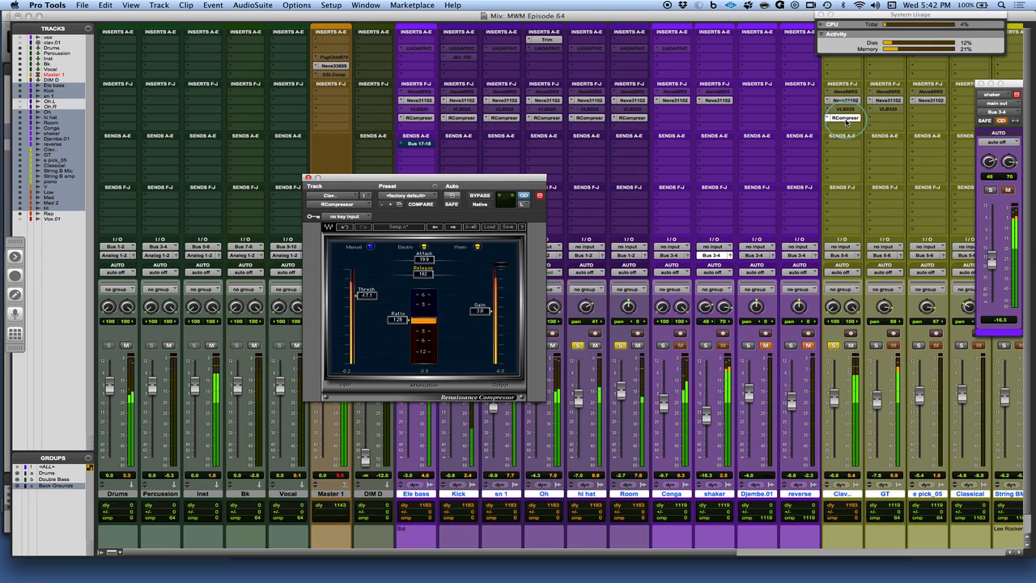
pyautogui.click(442, 185)
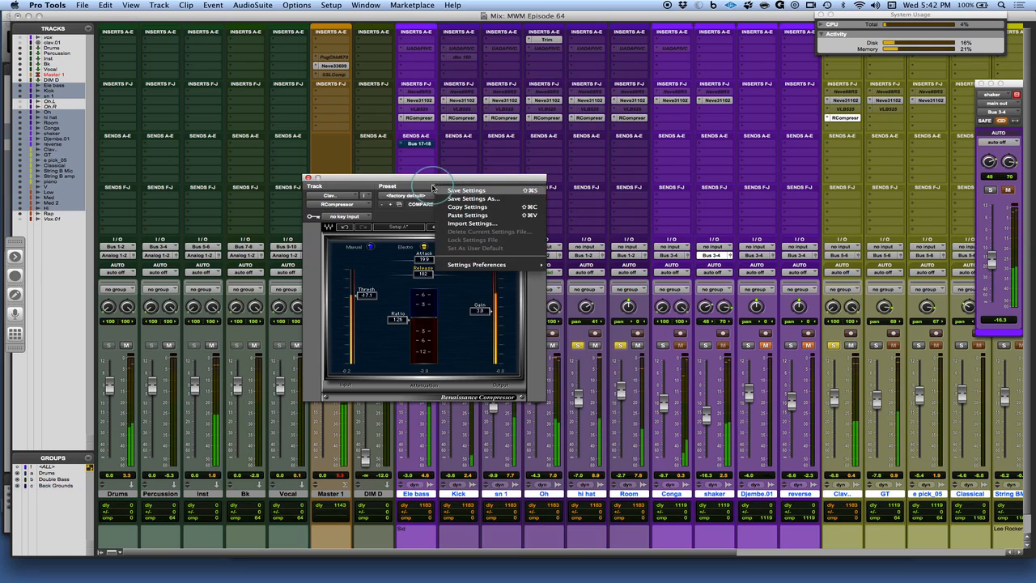
pyautogui.click(917, 397)
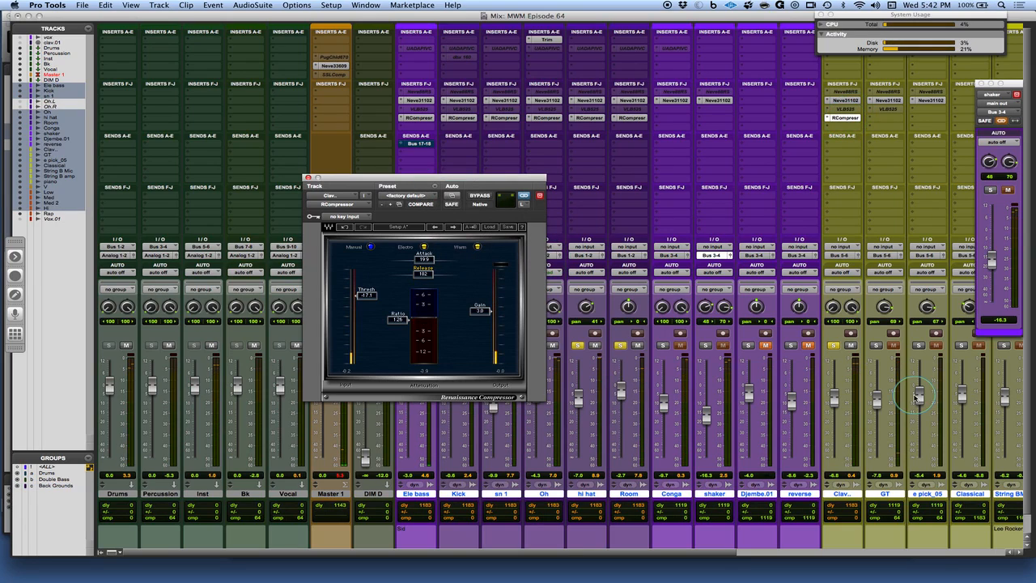
# Copy the Room track's compressor onto the GT track
pyautogui.click(849, 116)
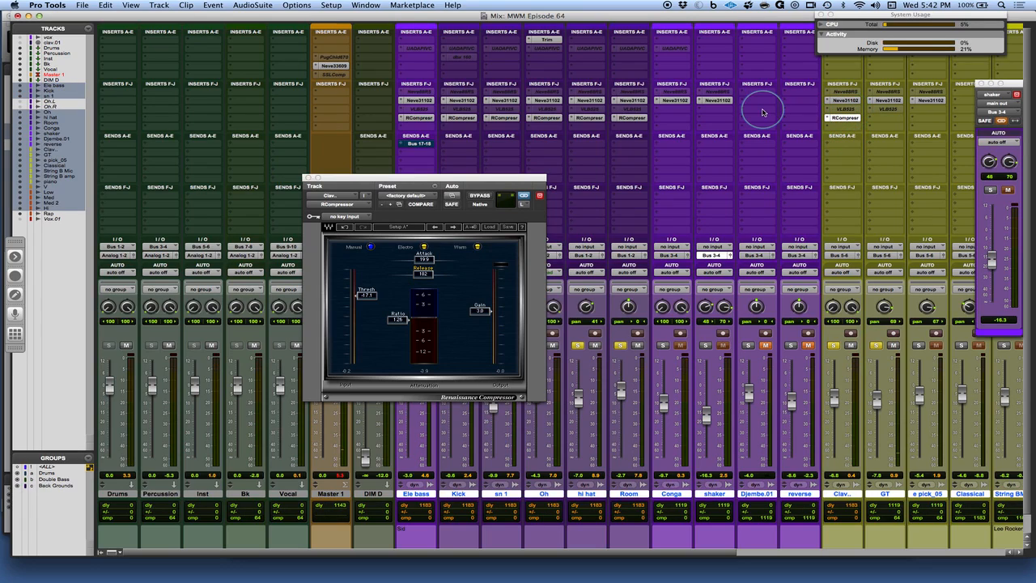
pyautogui.moveTo(633, 123); pyautogui.dragTo(884, 120)
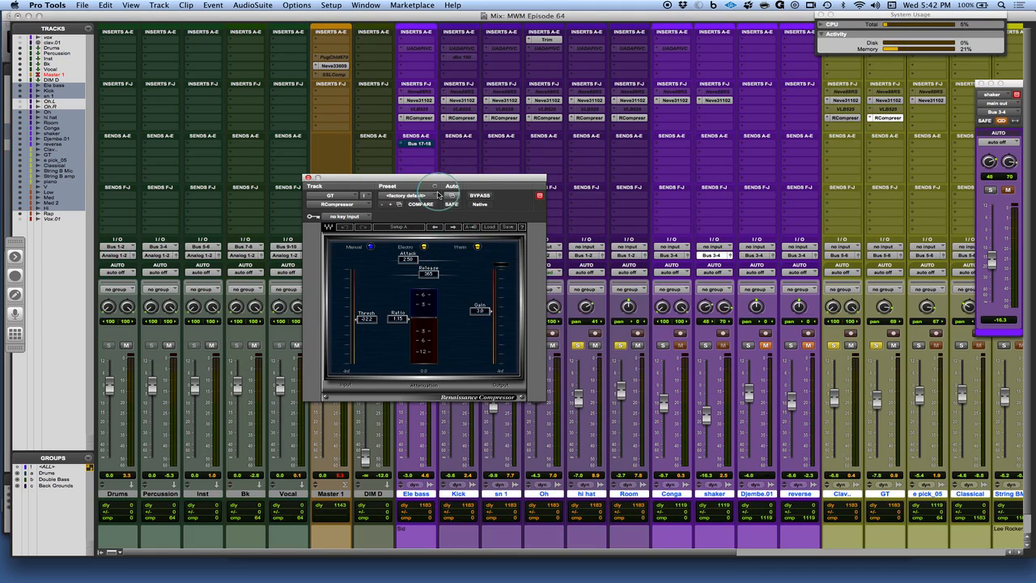
# Paste the copied compressor settings into the GT track's Renaissance Compressor and start playback
pyautogui.click(433, 187)
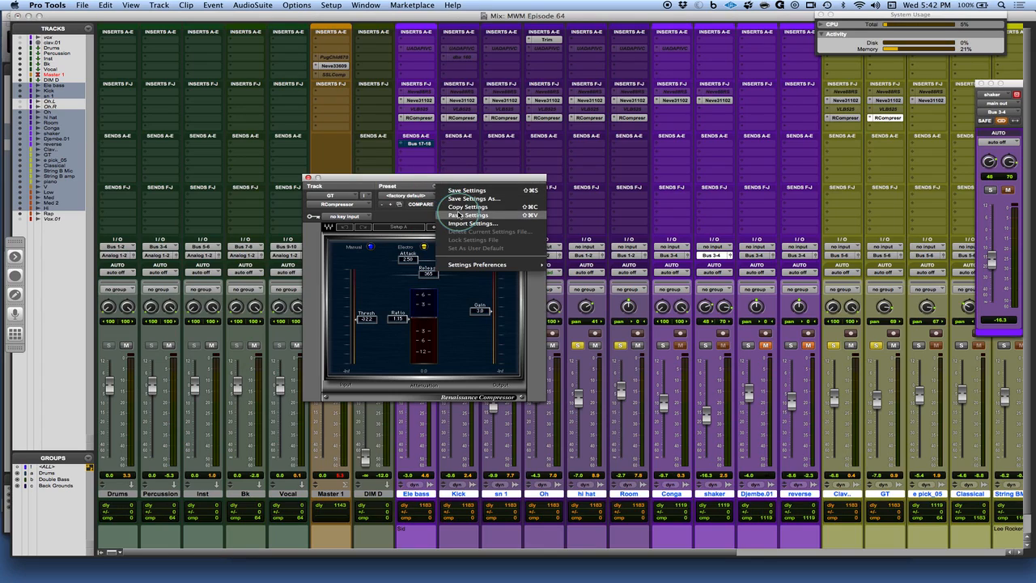
pyautogui.click(457, 215)
pyautogui.press('space')
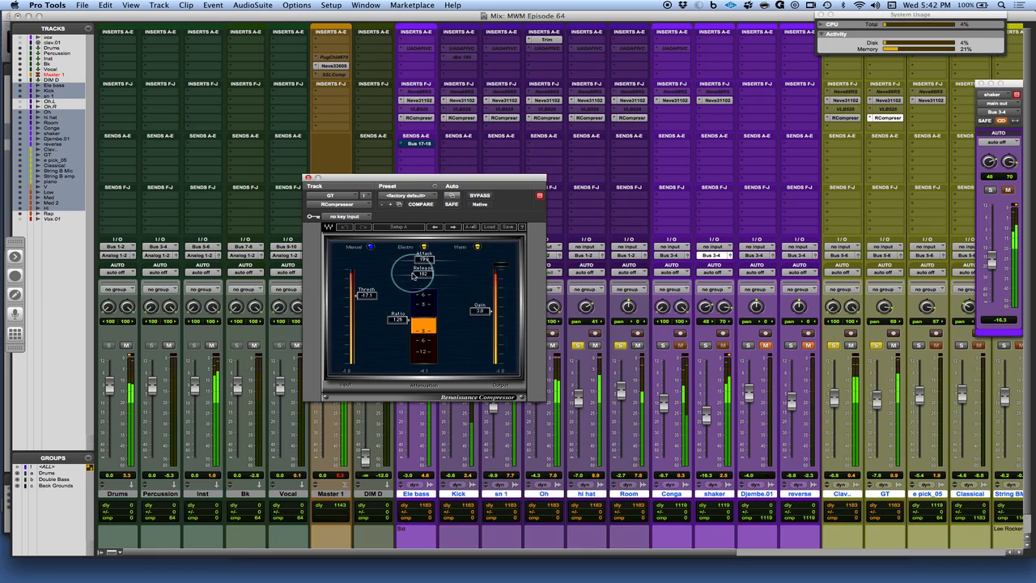
# Raise the GT compressor's threshold to about -12.4 and toggle the compressor bypass on and off to compare
pyautogui.moveTo(367, 294)
pyautogui.mouseDown()
pyautogui.moveTo(355, 278)
pyautogui.moveTo(361, 285)
pyautogui.mouseUp()
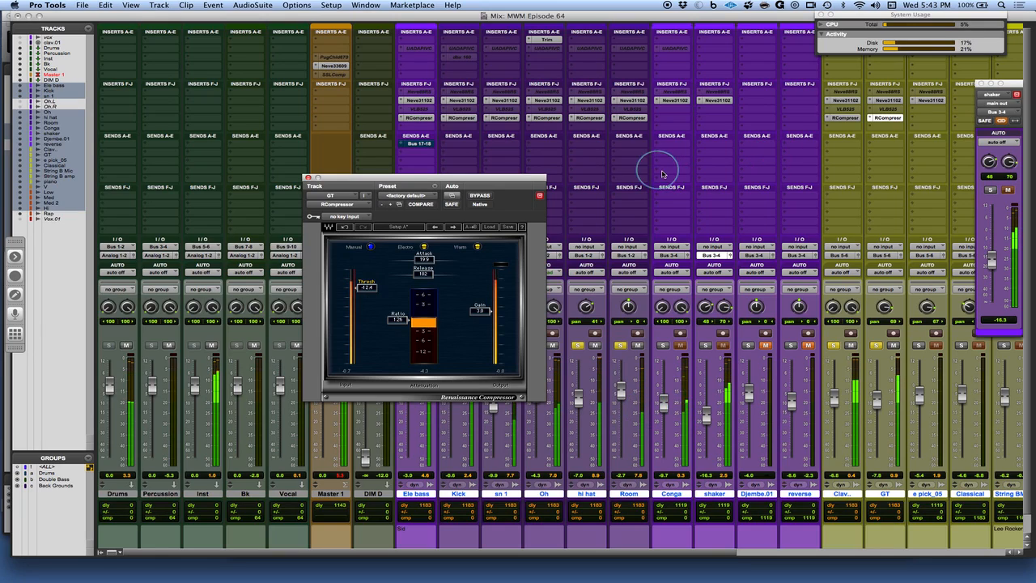
pyautogui.keyDown('alt'); pyautogui.keyDown('super'); pyautogui.click(631, 118); pyautogui.keyUp('super'); pyautogui.keyUp('alt')
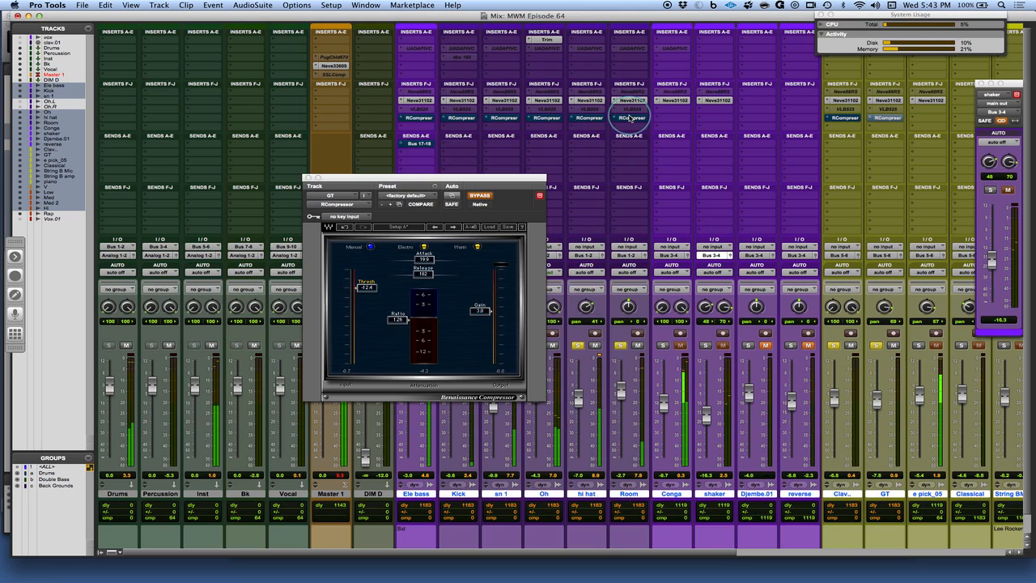
pyautogui.keyDown('alt'); pyautogui.keyDown('super'); pyautogui.click(631, 117); pyautogui.keyUp('super'); pyautogui.keyUp('alt')
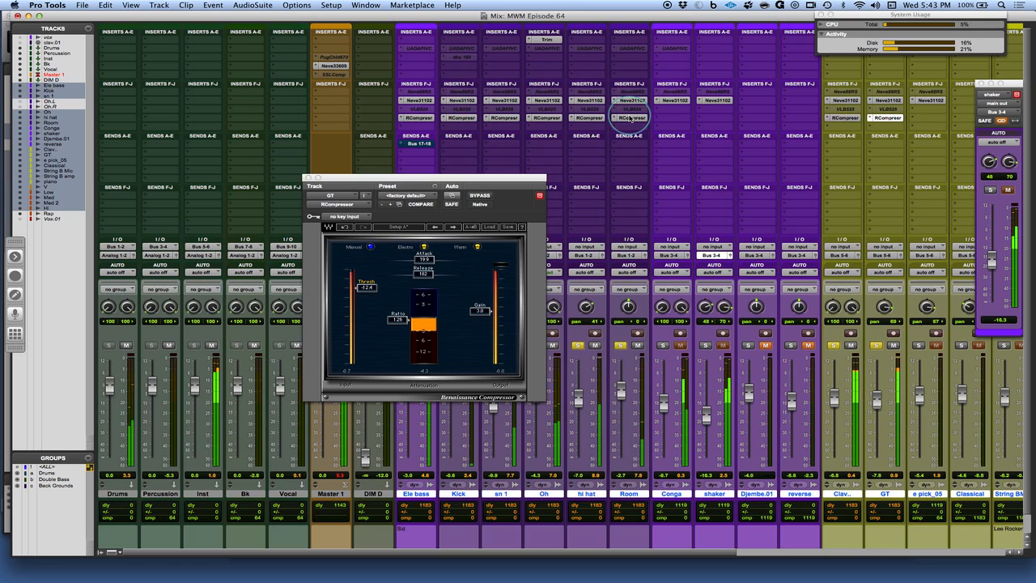
pyautogui.hotkey('shift', 'c')
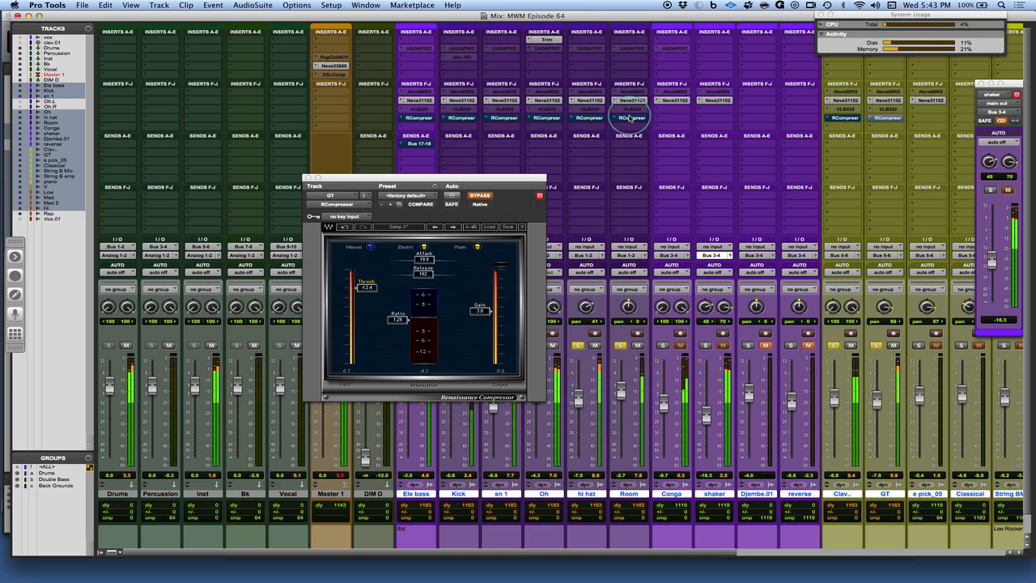
pyautogui.hotkey('shift', 'c')
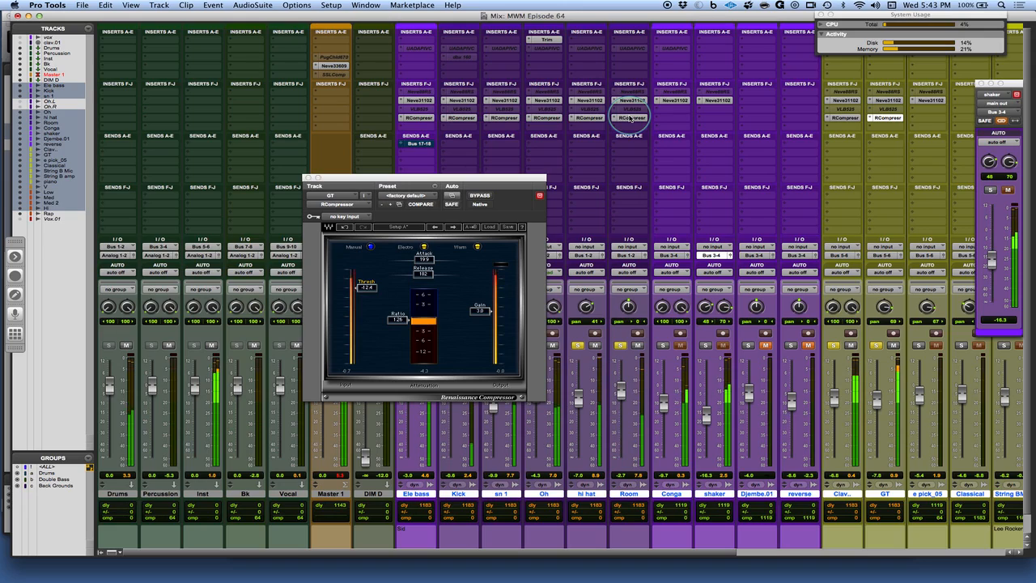